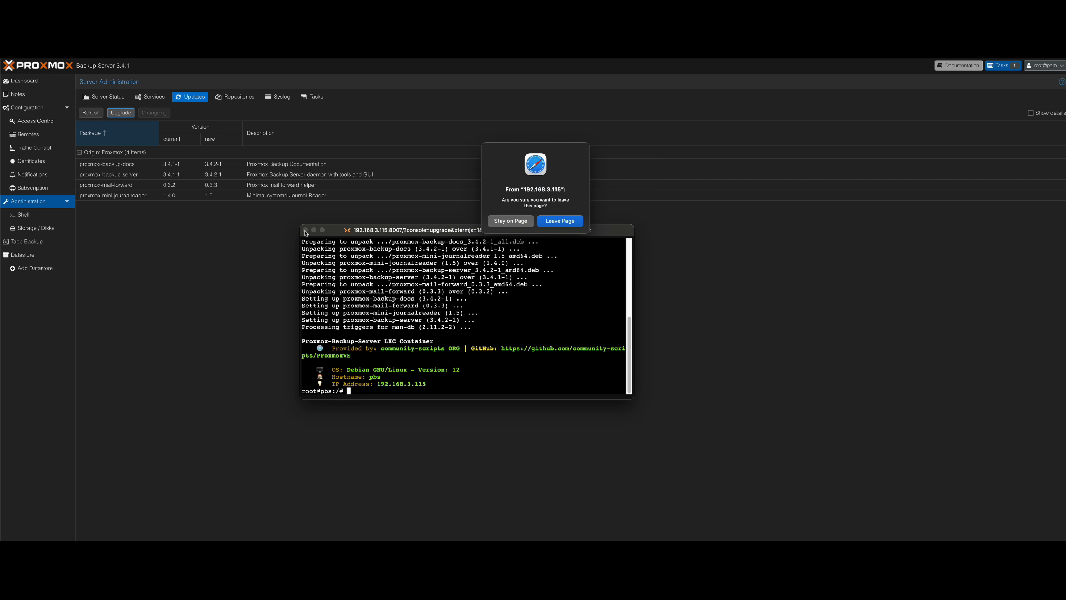
Stay on the upgrade console page, refresh the package lists with apt-get update, and close the console window.
left_click(512, 223)
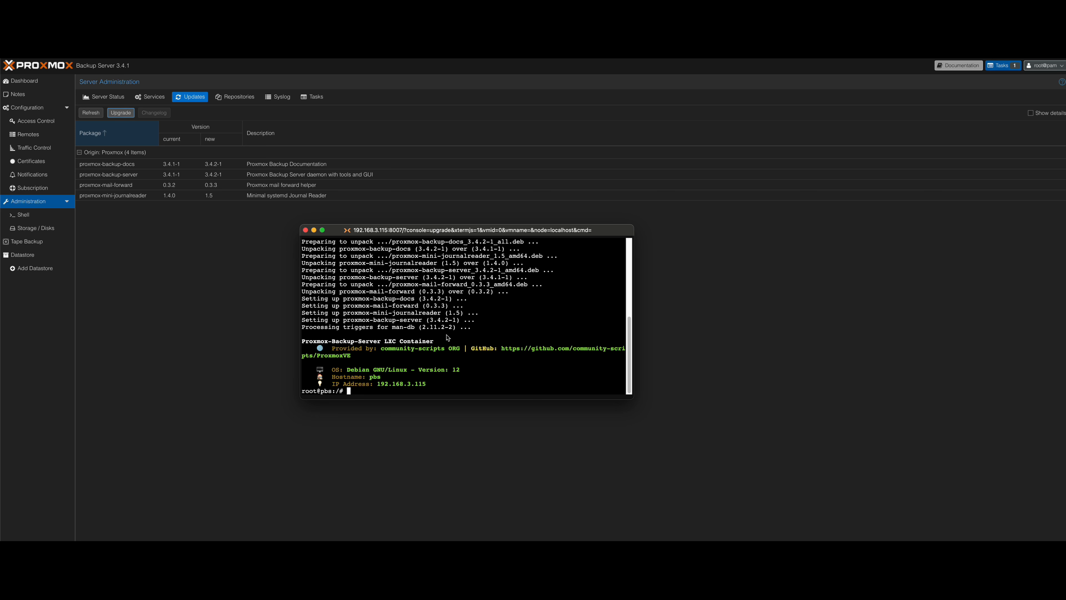
type("apt-get update")
key("Return")
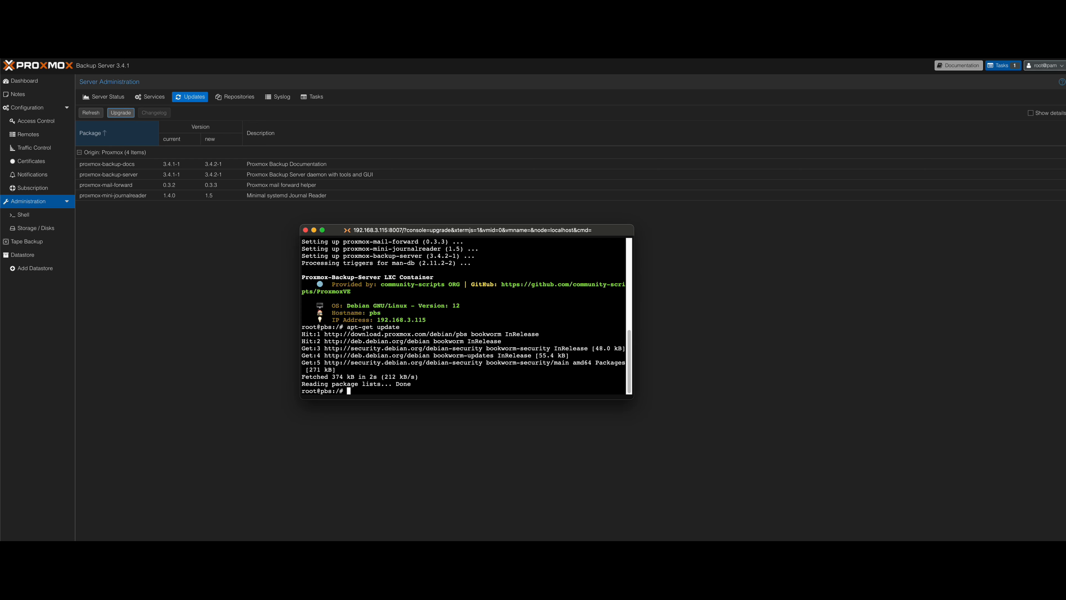
left_click(306, 231)
left_click(569, 221)
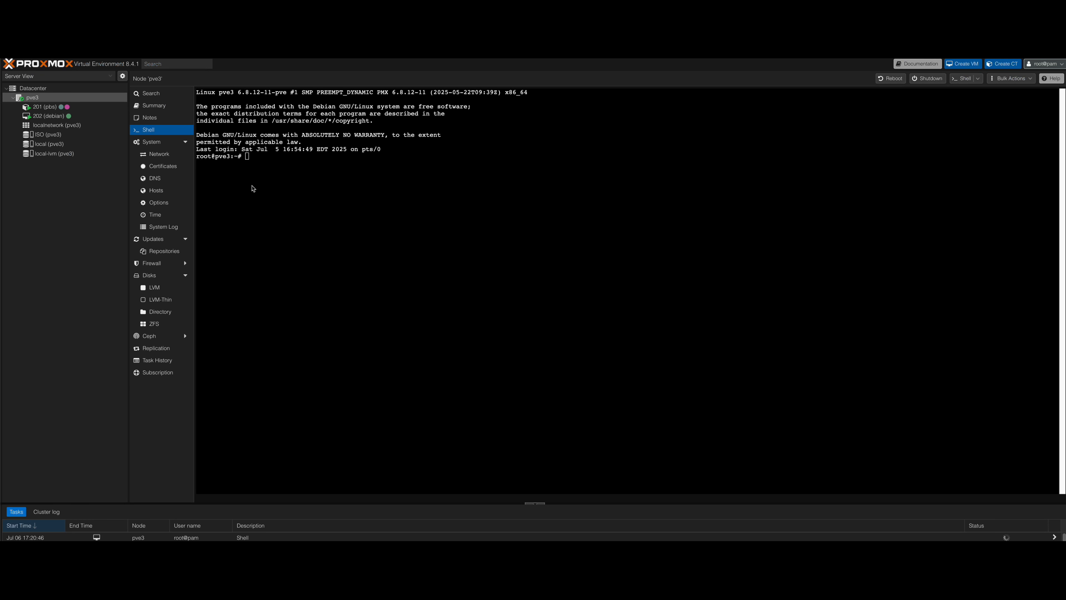
Run the copied command apt-get install nfs-common in the pve3 node's shell.
right_click(247, 159)
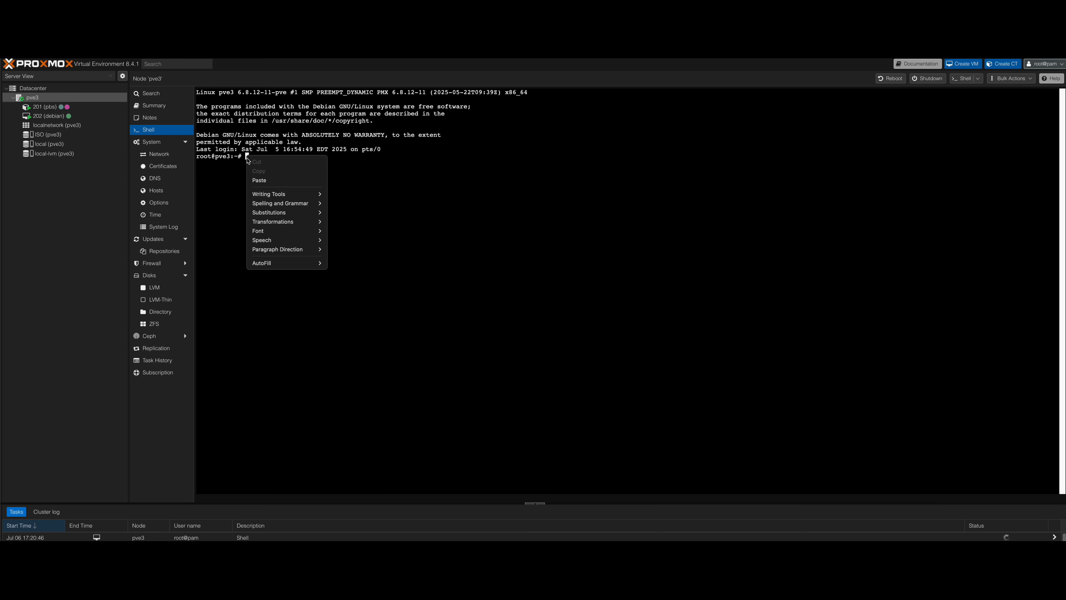
left_click(266, 180)
key("Return")
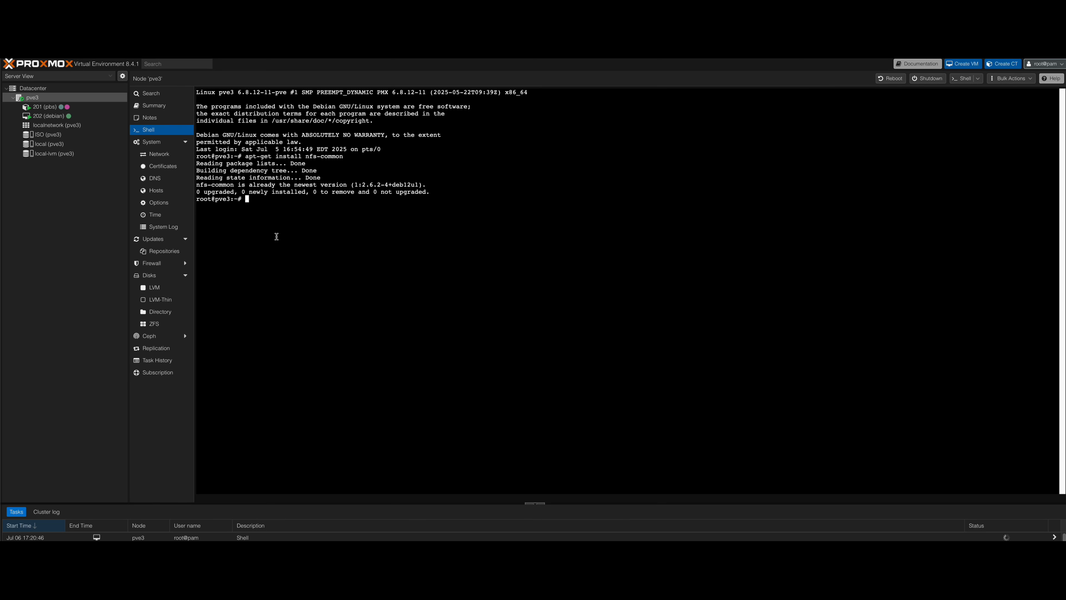
Change to the /mnt directory and list its contents with ls -lsa.
type("cd /mnt")
key("Return")
type("ls -lsa")
key("Return")
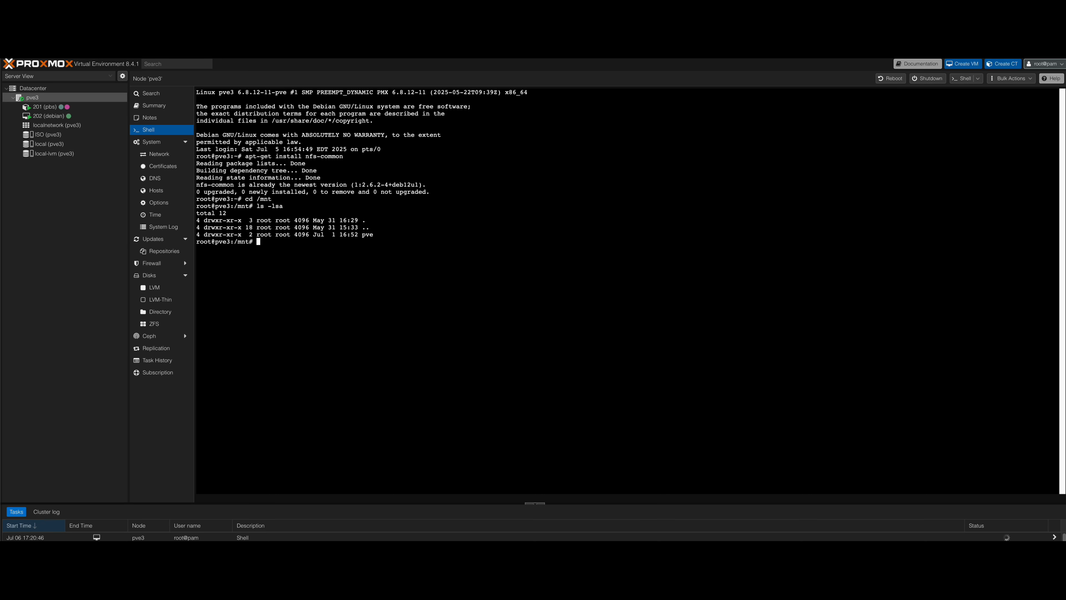
Create a directory named pbs inside /mnt and change into it.
type("mkdir pbs")
key("Return")
type("cd pbs")
key("Return")
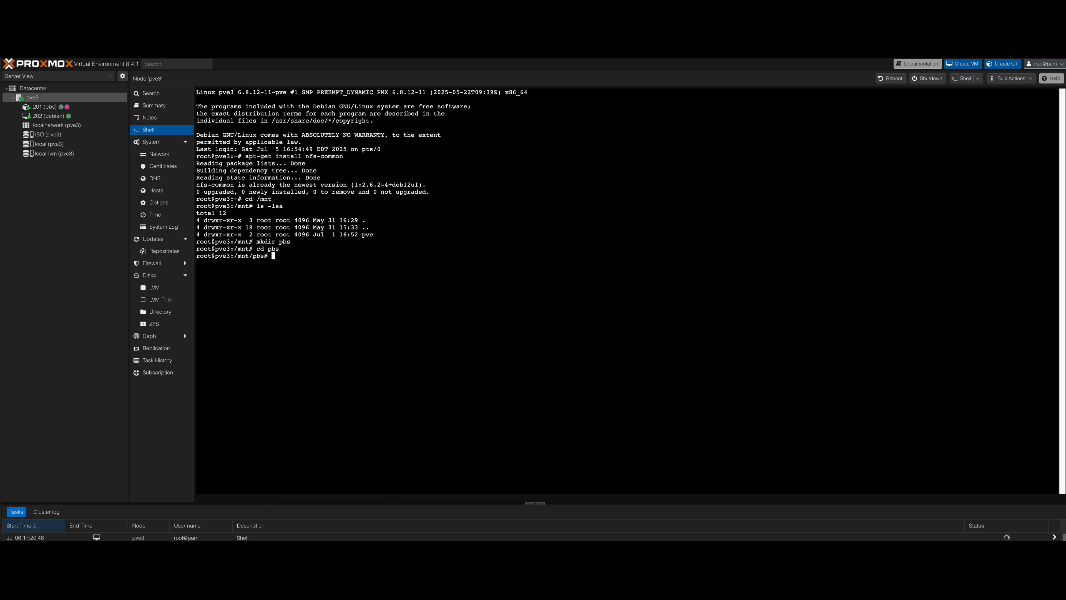
Create a directory named pvebackup inside /mnt/pbs and list the contents with ls -lsa.
type("mkdir pvebackupup")
key("BackSpace")
key("BackSpace")
key("Return")
type("ls -lsa")
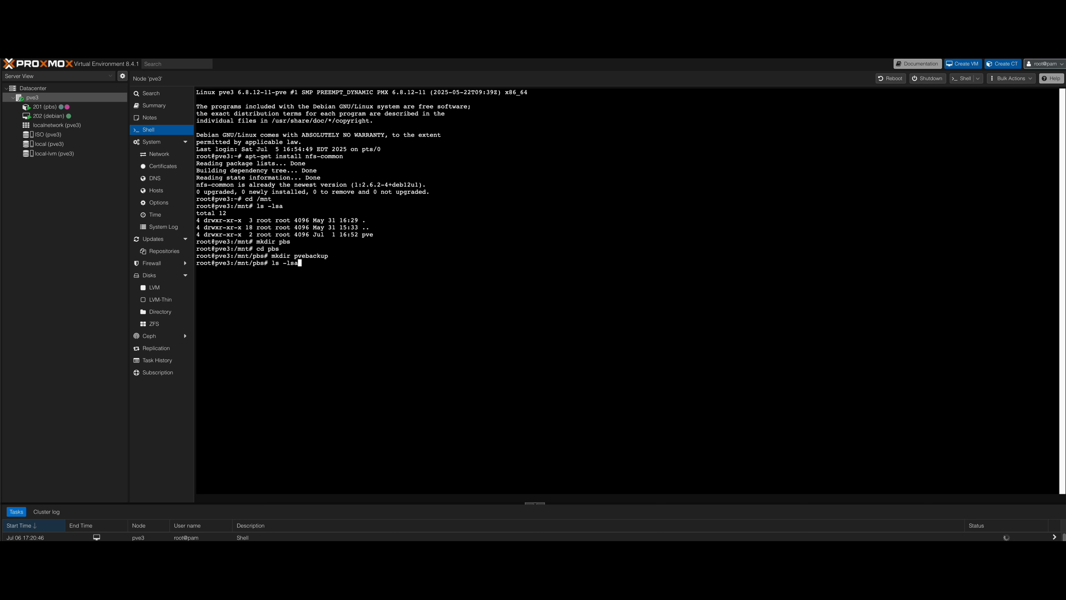
key("Return")
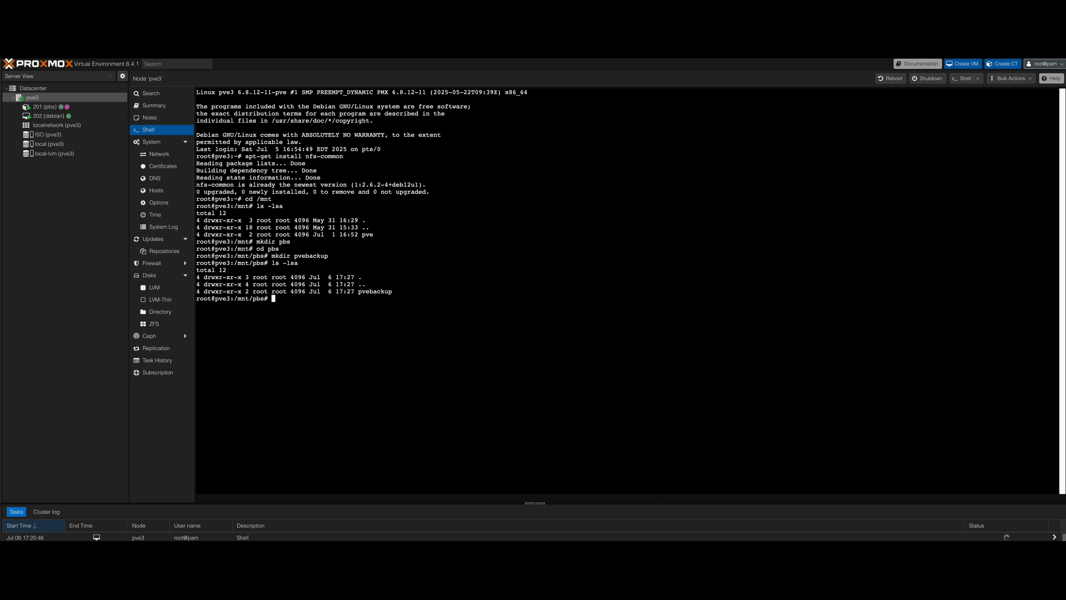
Return to the home directory and run the PBS_disk_attach note's NFS mount of 192.168.3.132:/pvebackup on /mnt/pbs/pvebackup with user=backupusr.
type("cd --")
key("Return")
key("super+Tab")
left_click(913, 310)
left_click_drag(913, 310, 662, 310)
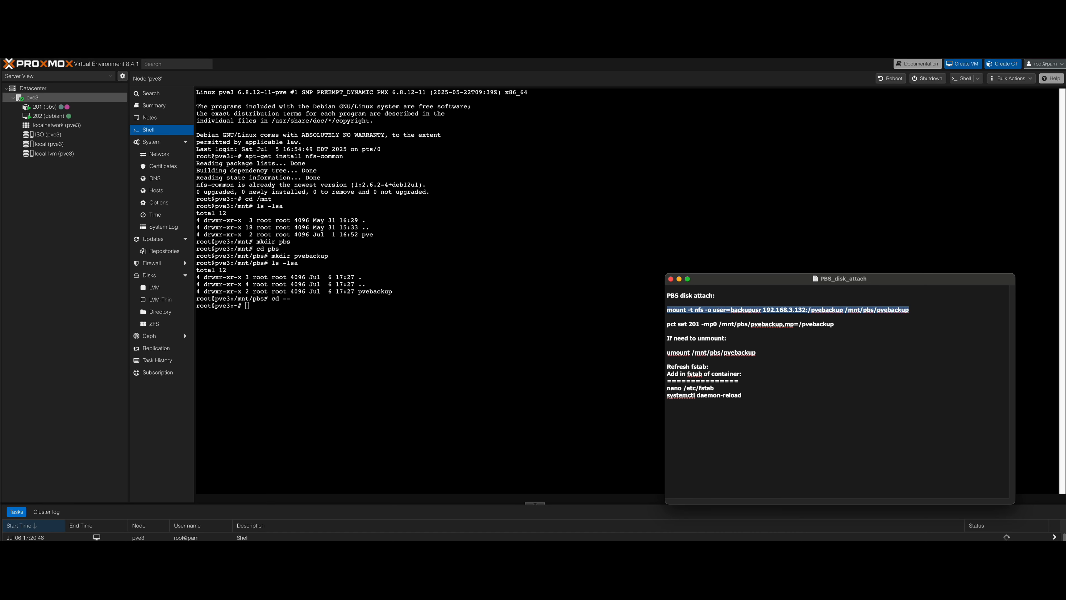
right_click(703, 311)
left_click(728, 362)
left_click(247, 308)
right_click(248, 306)
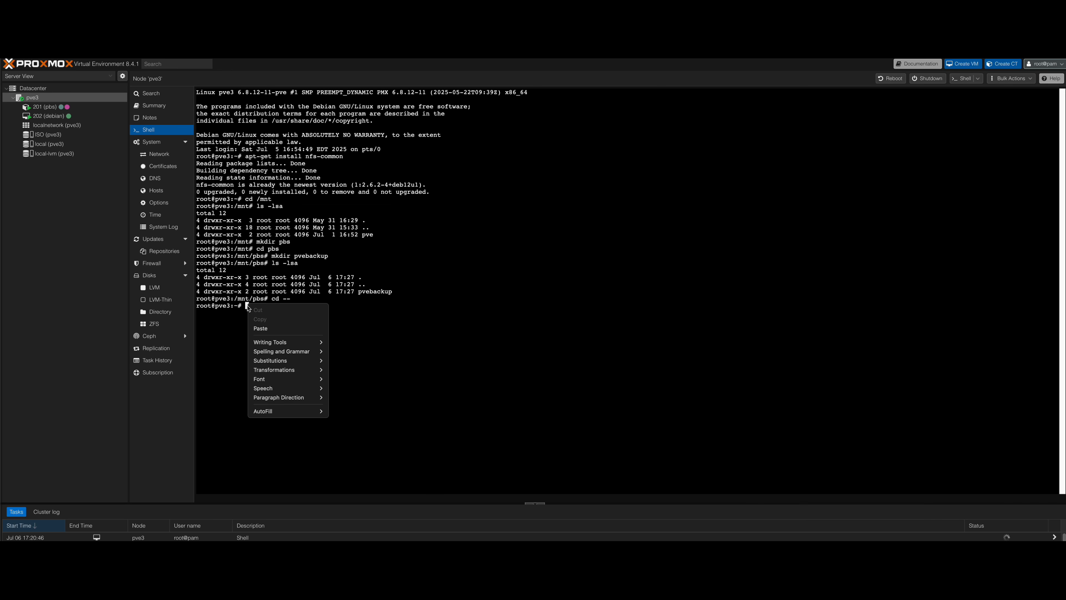
left_click(268, 329)
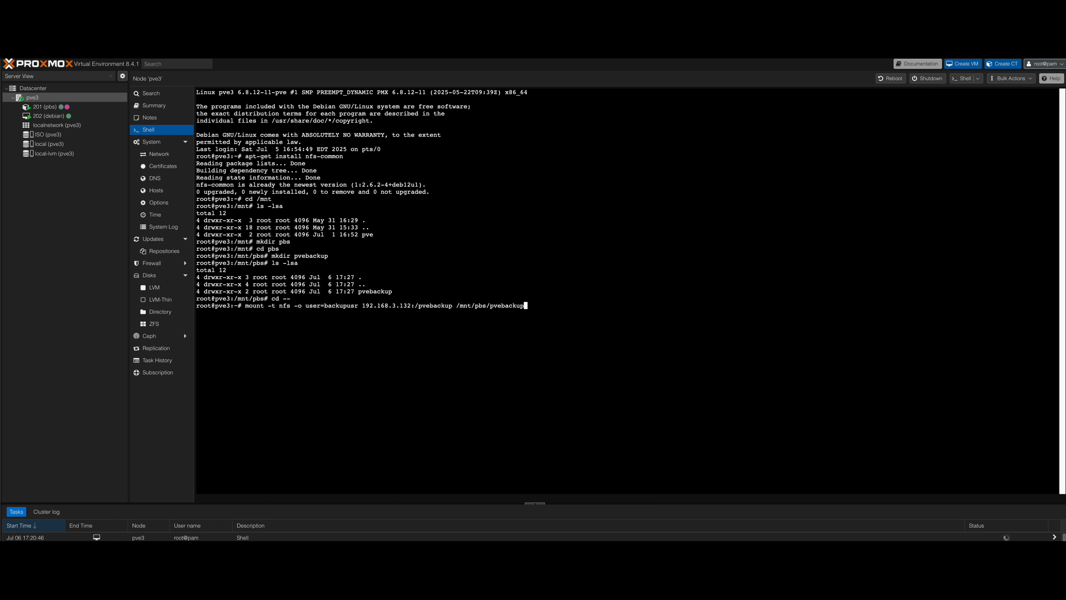
key("Return")
Copy the command pct set 201 -mp0 /mnt/pbs/pvebackup,mp=/pvebackup from the note and run it in the node's shell.
key("super+Tab")
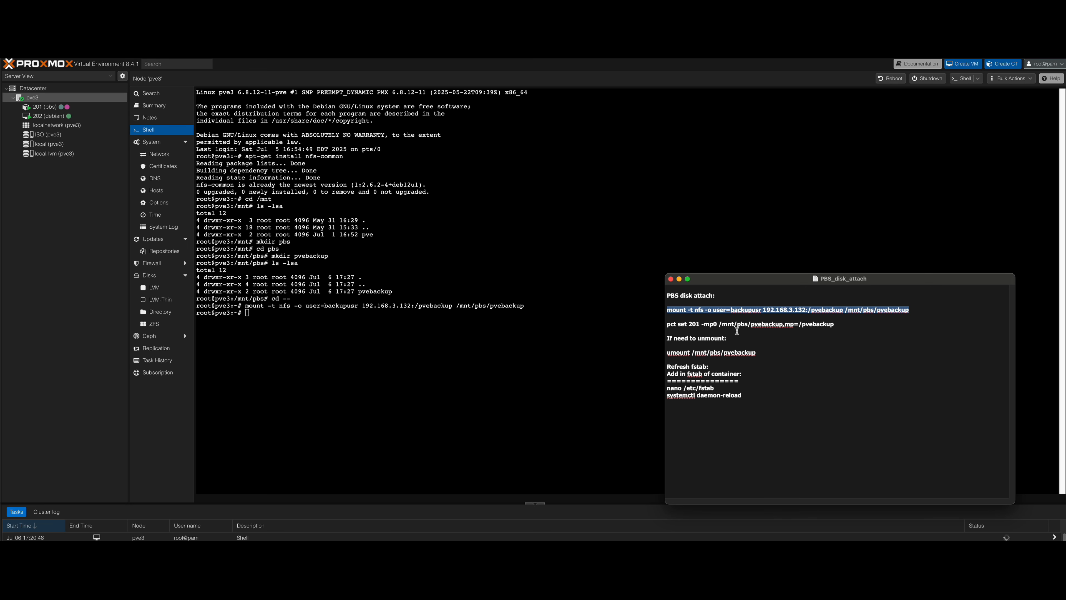
left_click_drag(837, 324, 659, 325)
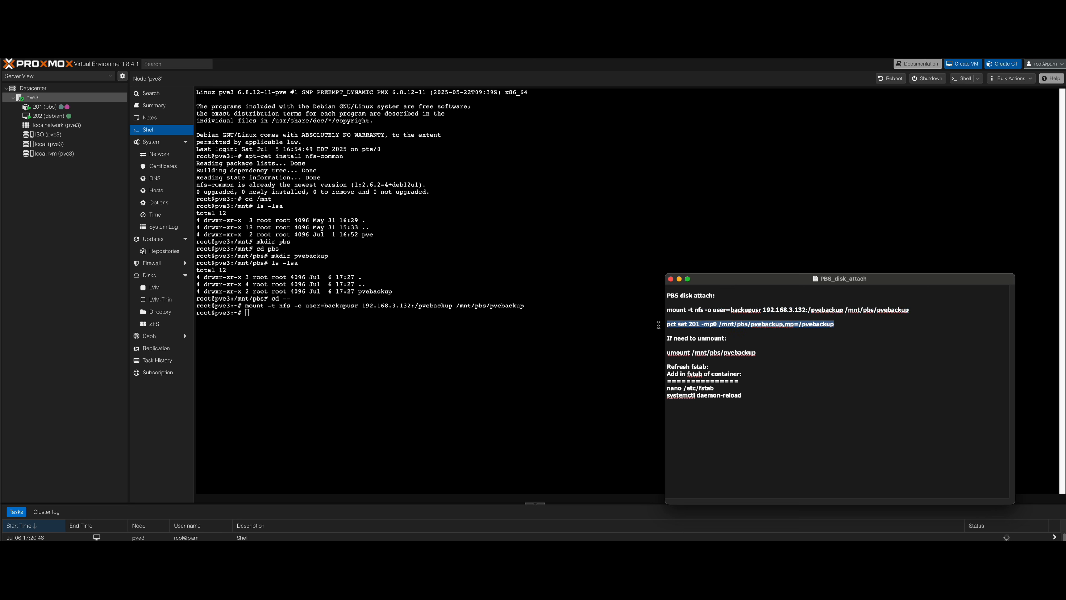
right_click(708, 328)
left_click(719, 377)
left_click(310, 313)
right_click(310, 313)
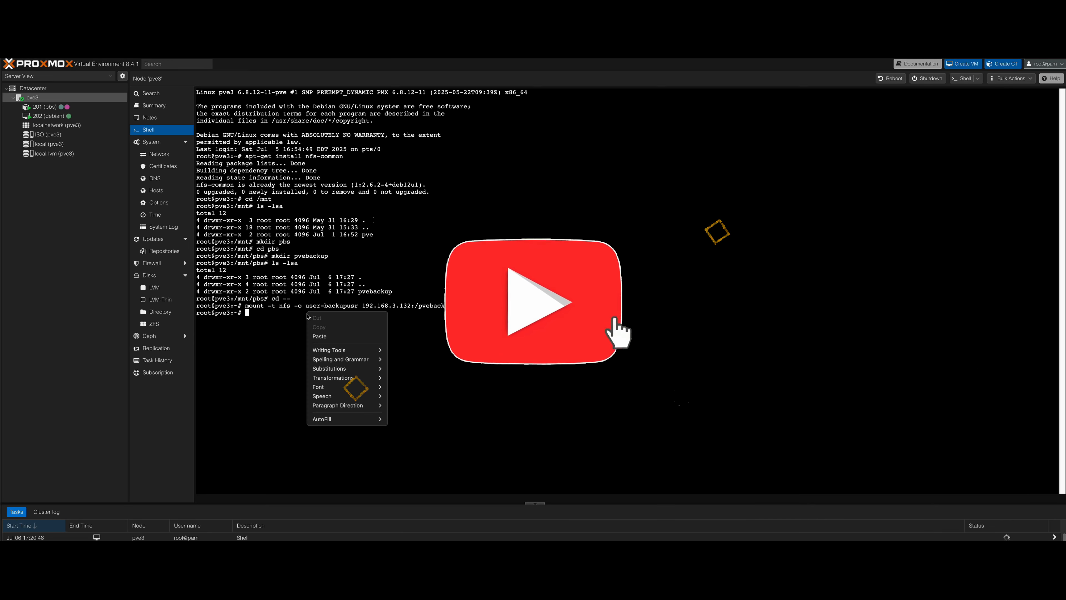
left_click(320, 336)
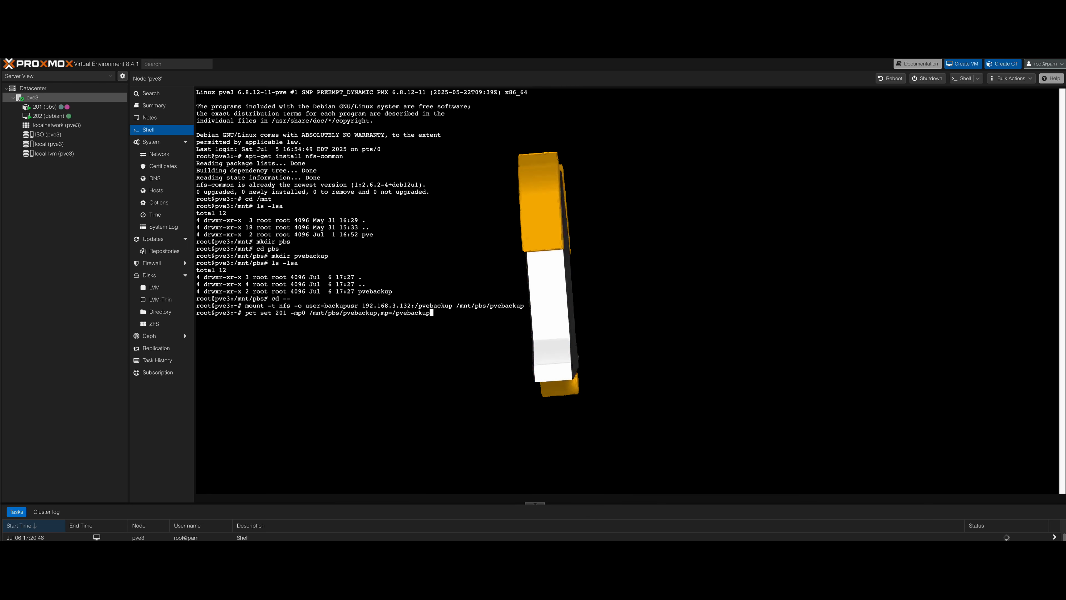
key("Return")
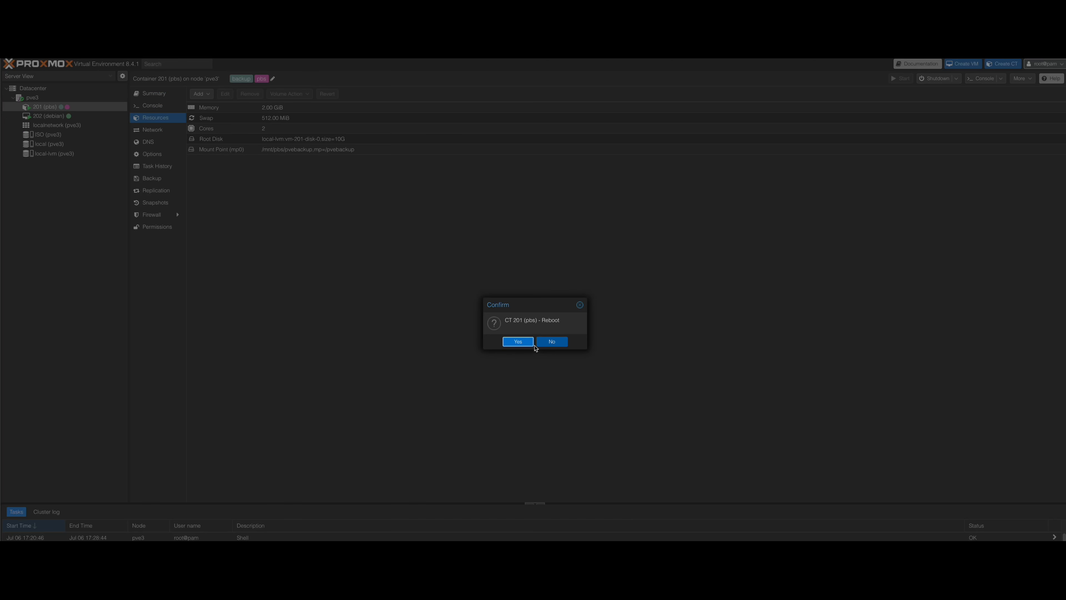
In the backup server's shell, create datastore backup with proxmox-backup-manager, trying /pvebackup first and then /mnt/pbs/pvebackup.
left_click(514, 344)
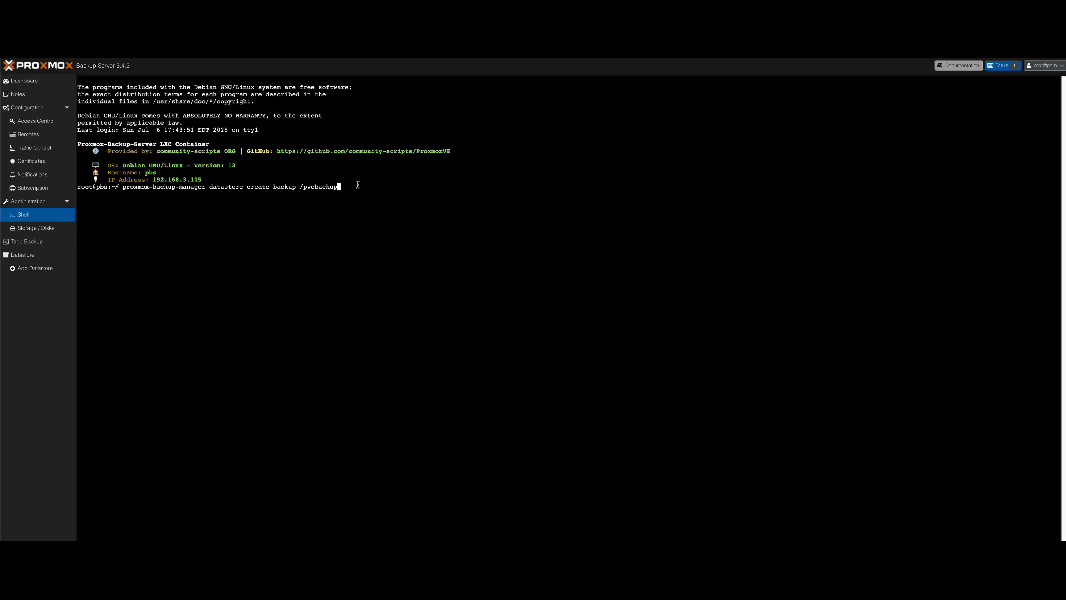
key("Return")
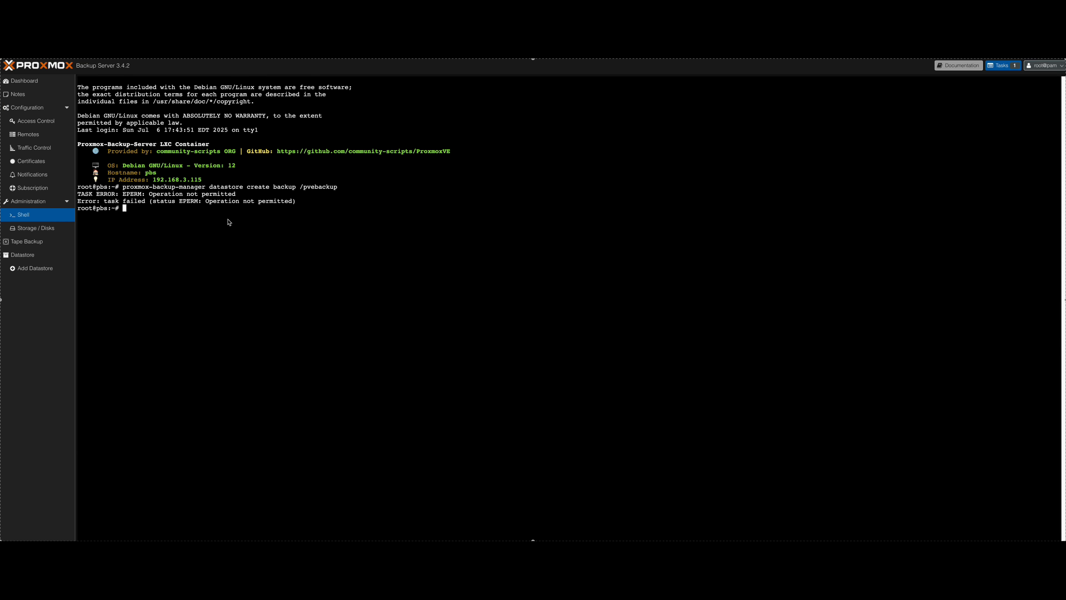
right_click(191, 209)
left_click(204, 233)
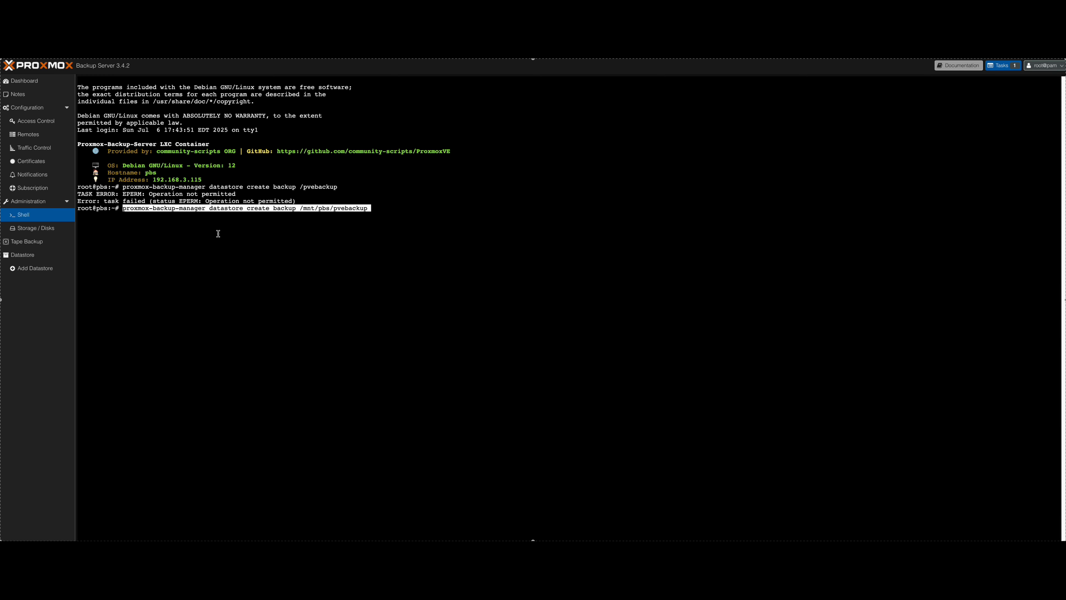
key("Return")
key("Return")
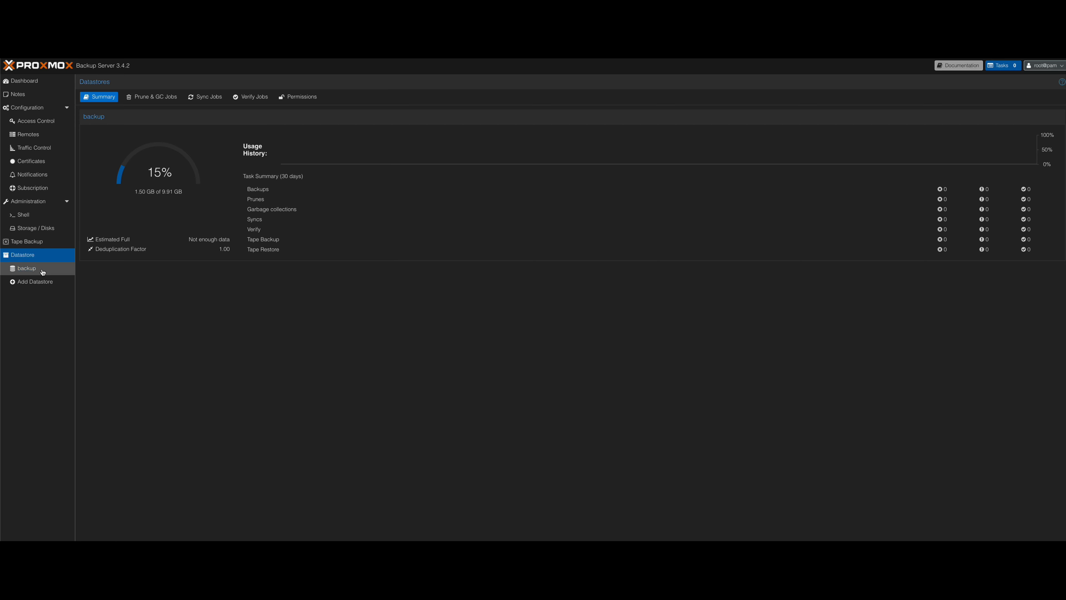
Add a user permission on the backup datastore giving pbsbackup@pbs the DatastoreAdmin role for path /datastore/backup.
left_click(33, 271)
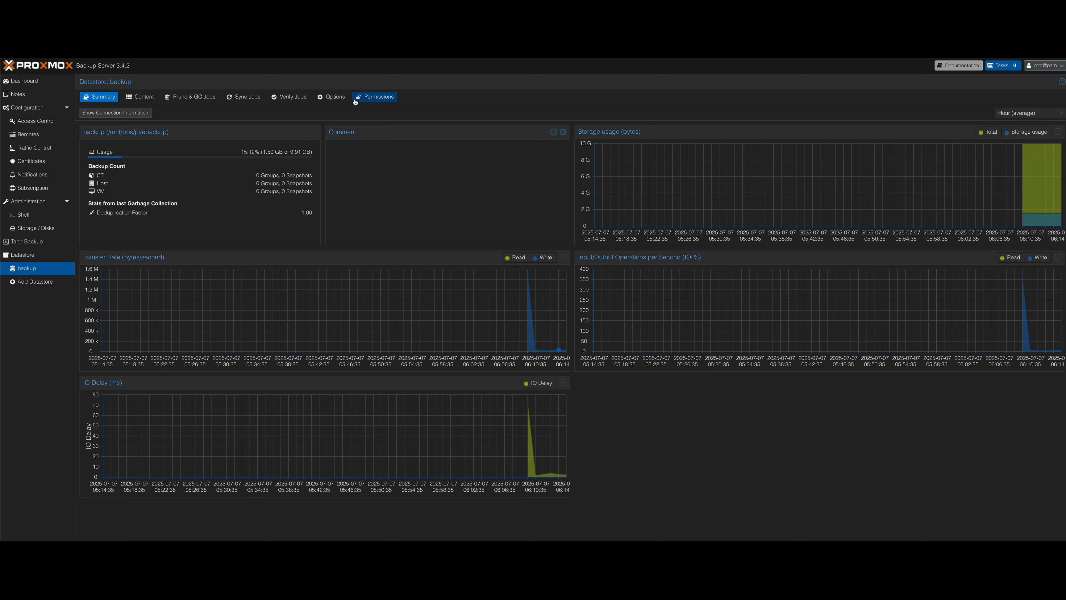
left_click(386, 101)
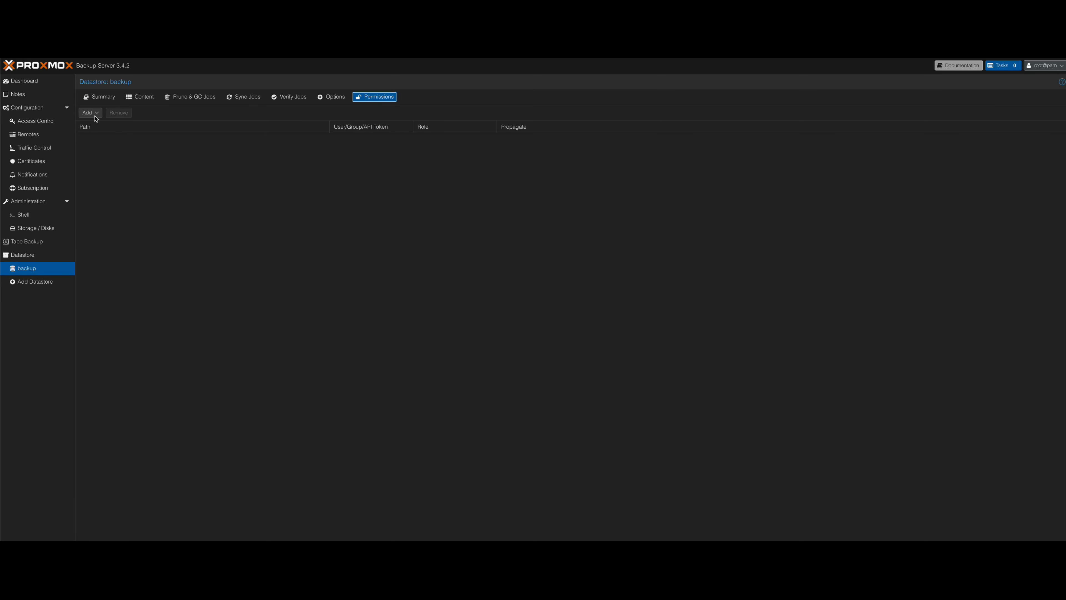
left_click(95, 114)
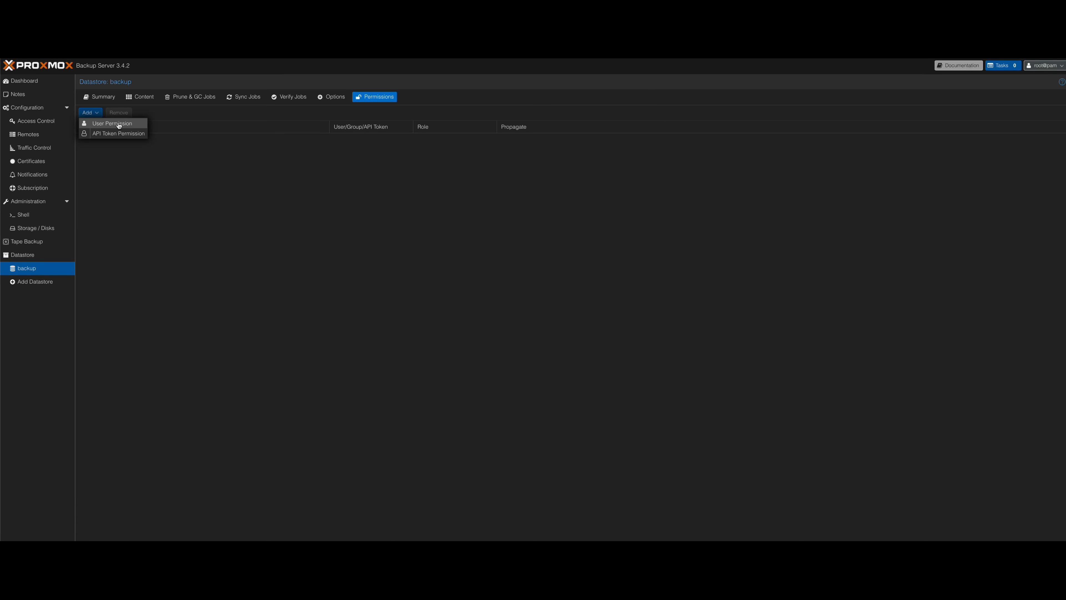
left_click(131, 127)
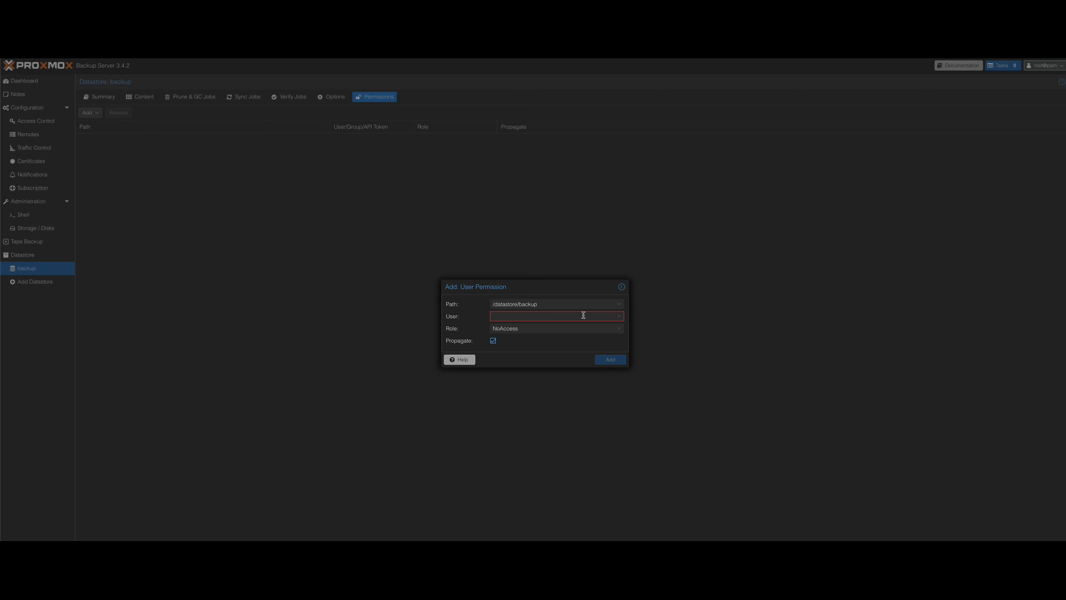
left_click(620, 307)
left_click(619, 307)
left_click(537, 316)
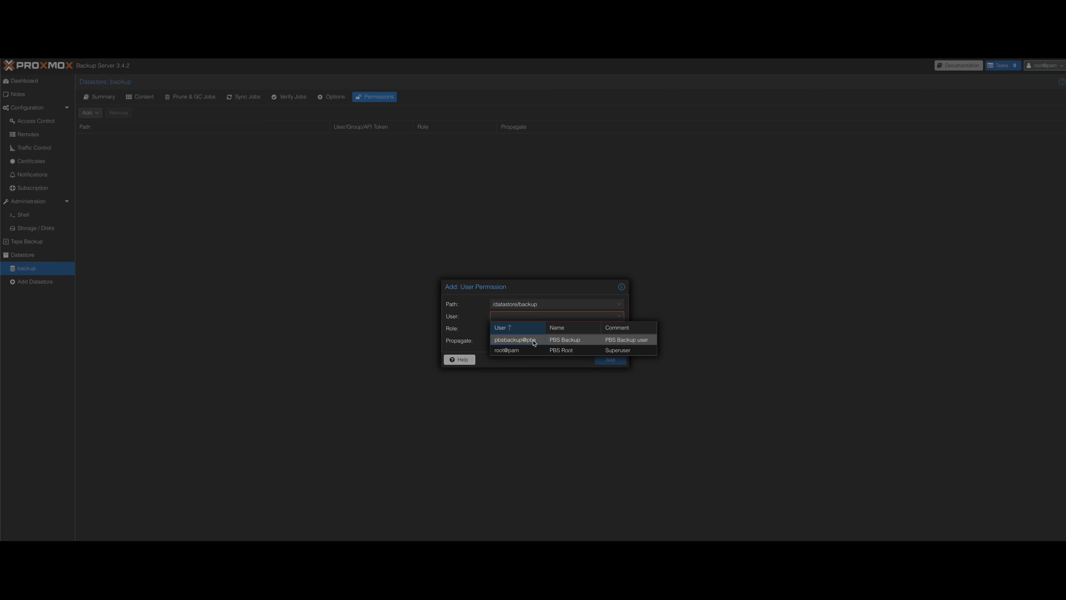
left_click(534, 344)
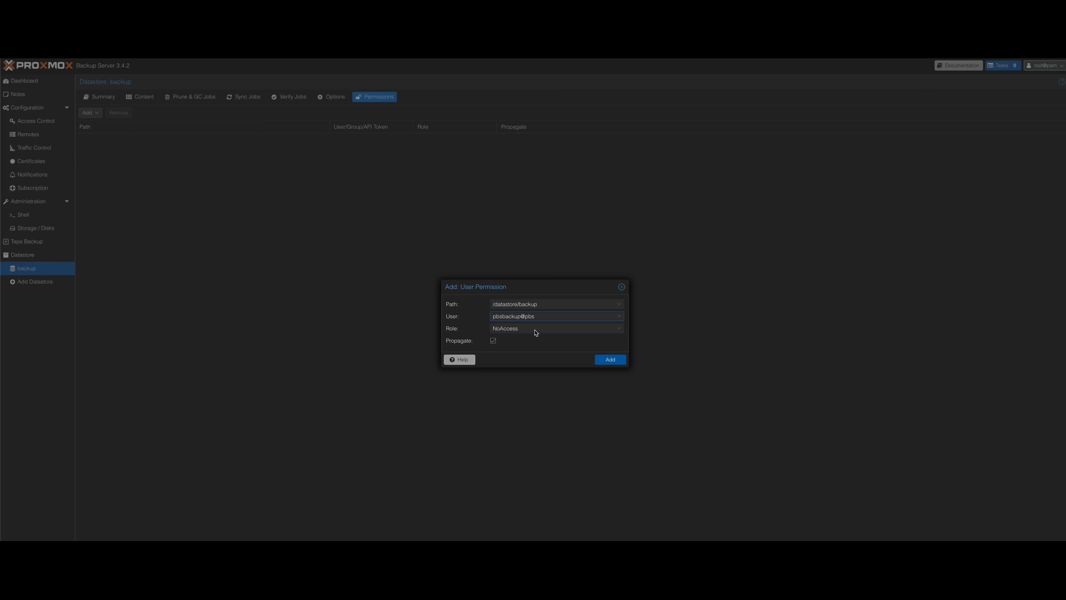
left_click(537, 332)
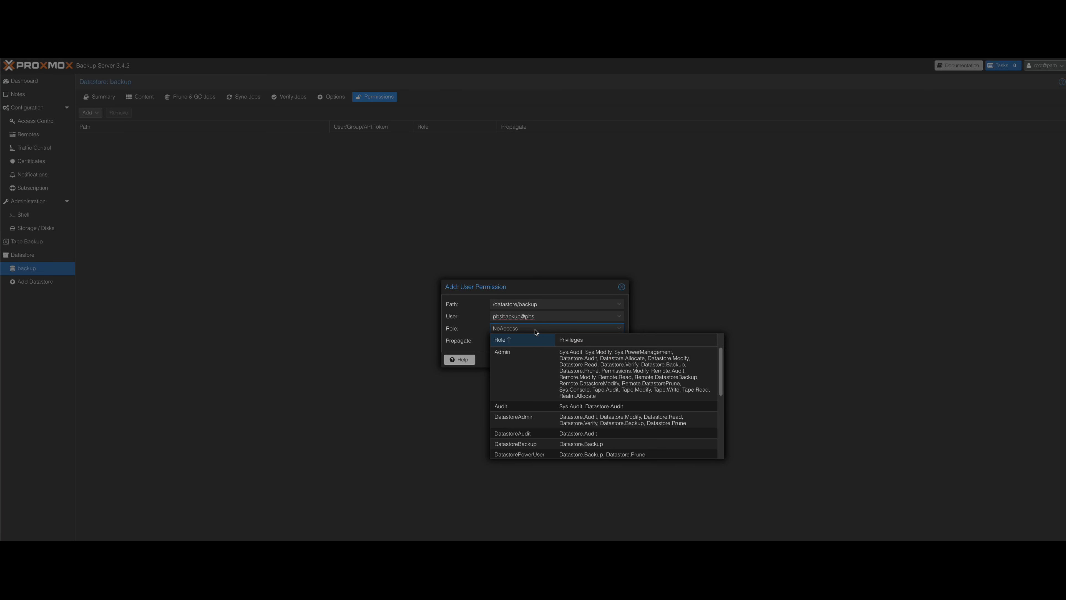
left_click(535, 425)
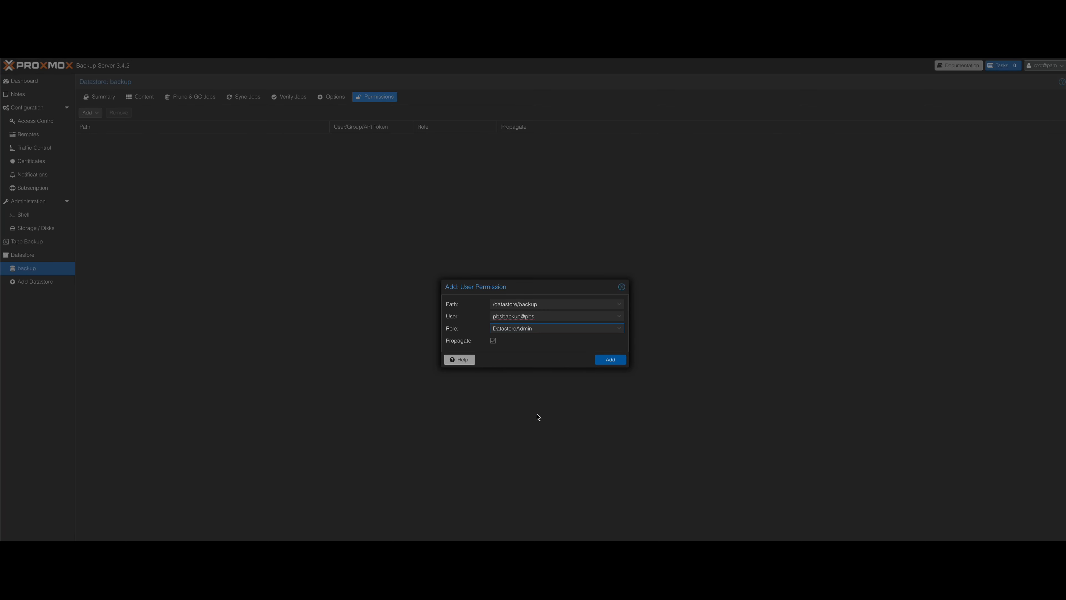
left_click(494, 343)
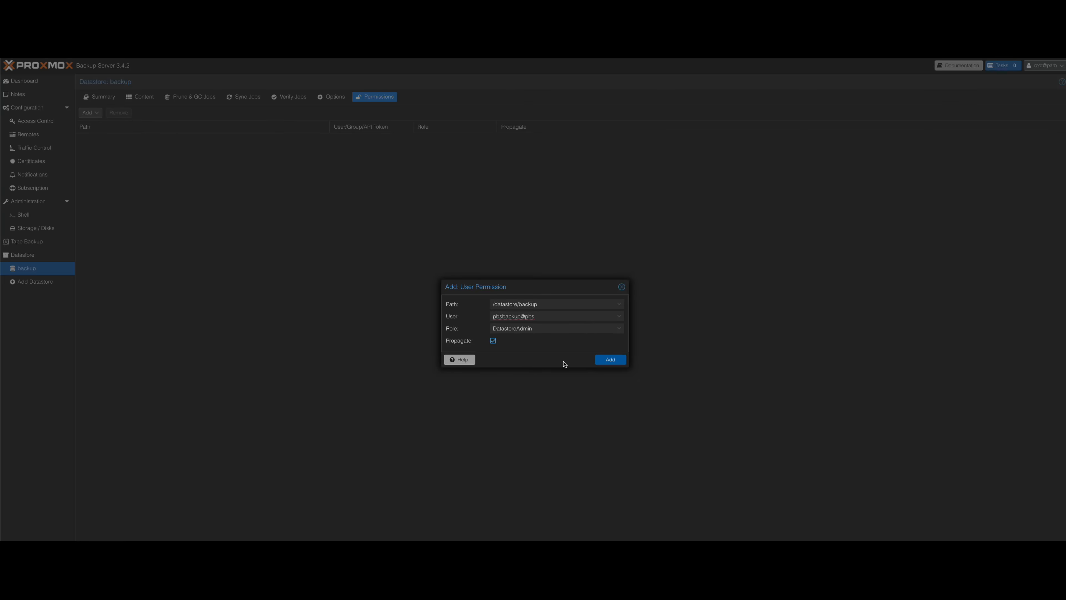
left_click(611, 361)
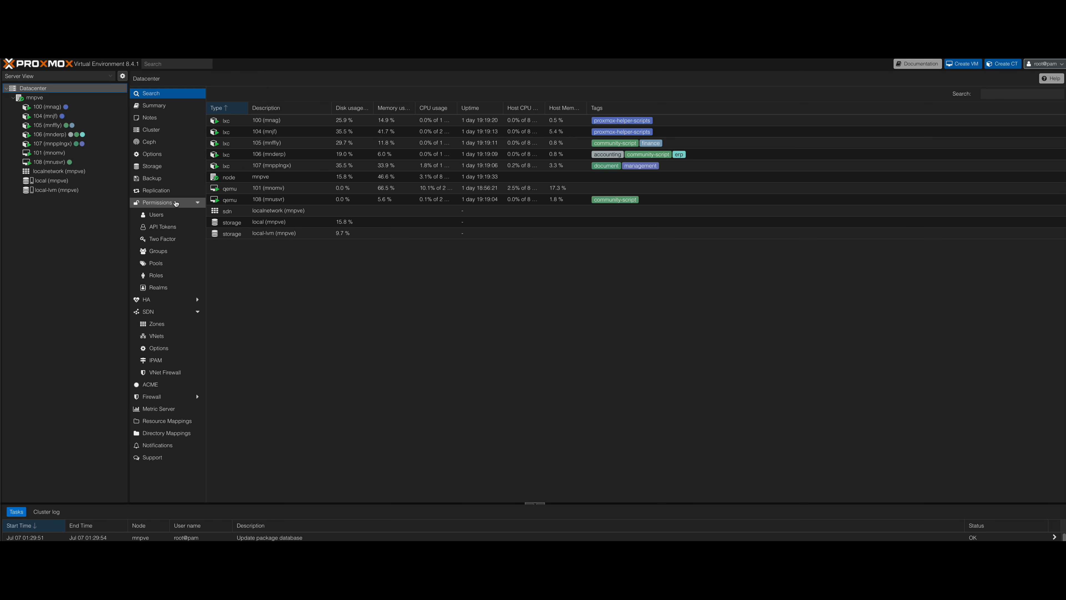
Start adding a Proxmox Backup Server storage to the mnpve datacenter with ID pbs and server 192.168.3.115.
left_click(161, 168)
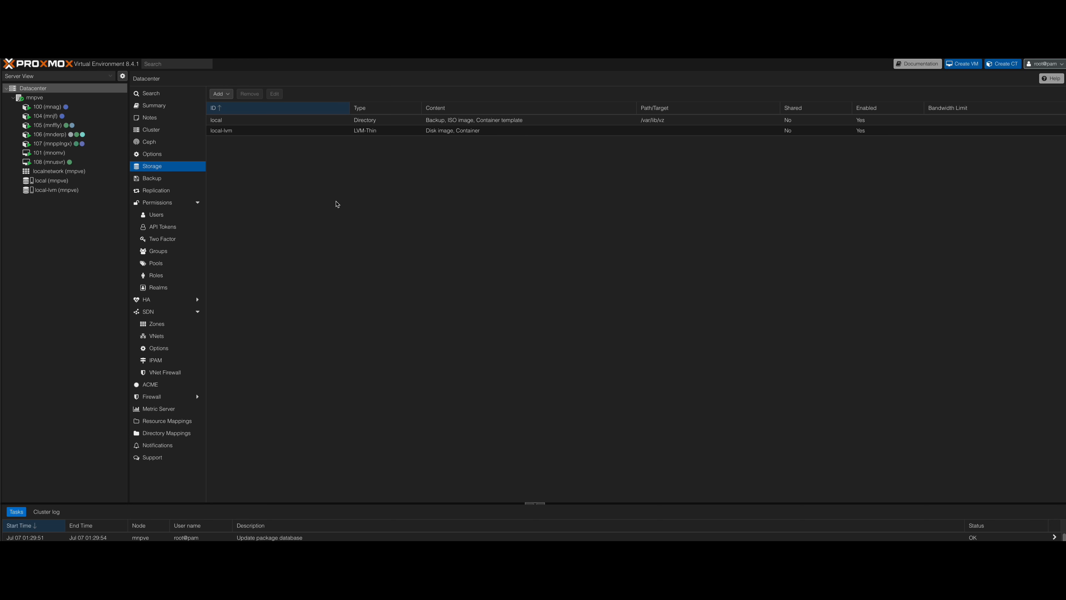
left_click(229, 95)
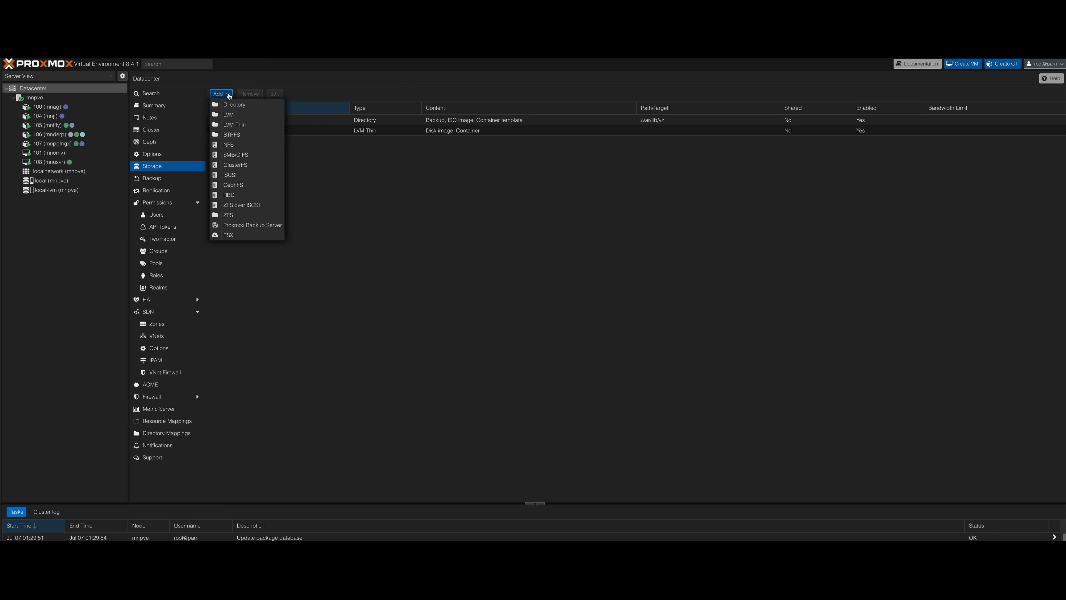
left_click(249, 226)
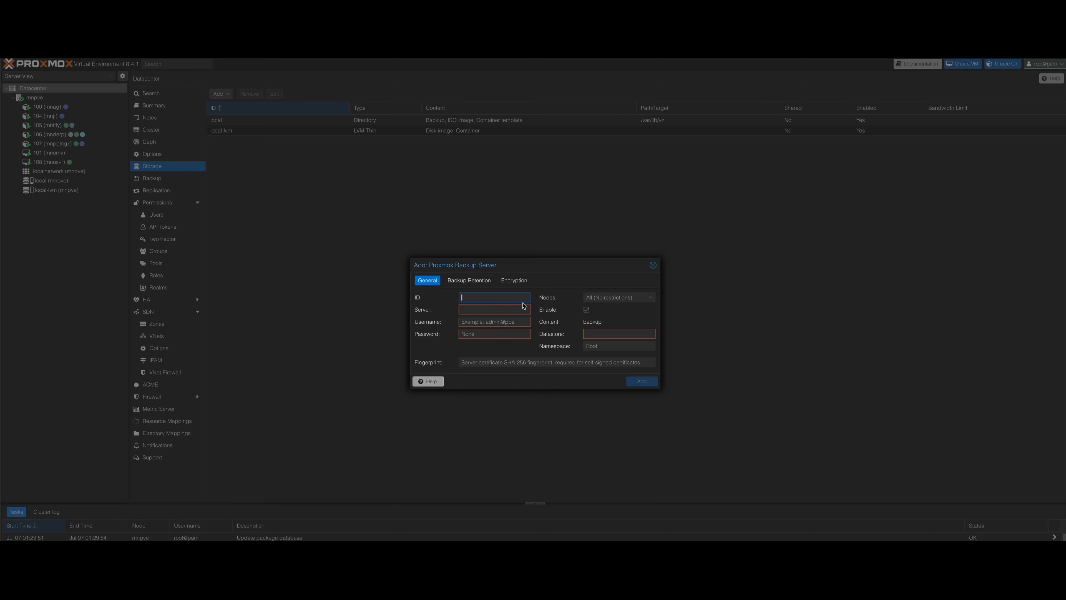
type("pbs")
left_click(494, 313)
type("192.168.3.115")
Enter pvebackup@pbs as the username for the new backup server storage.
left_click(527, 322)
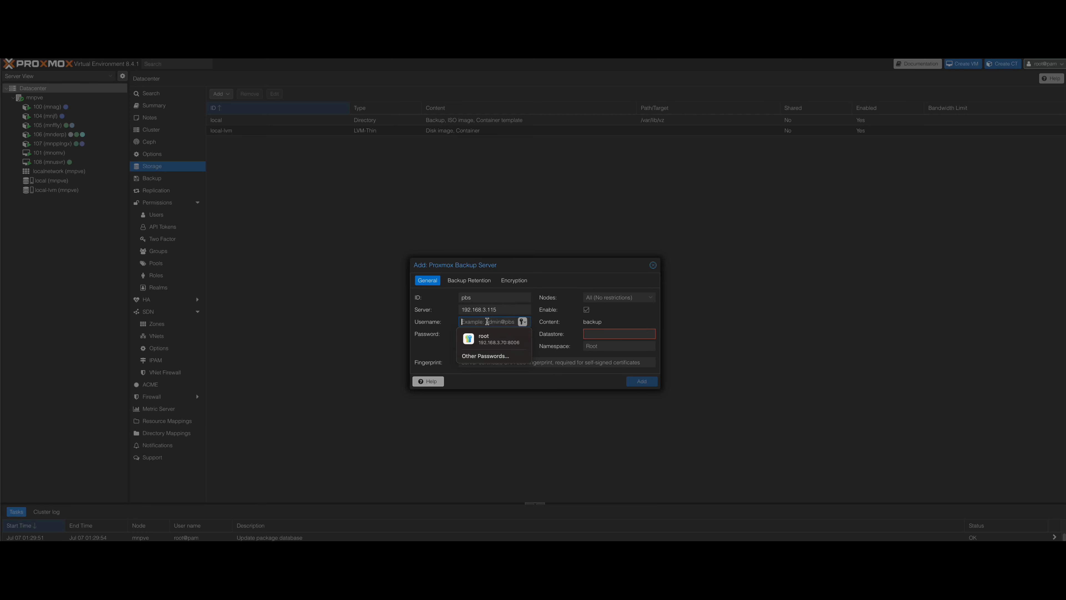
type("p")
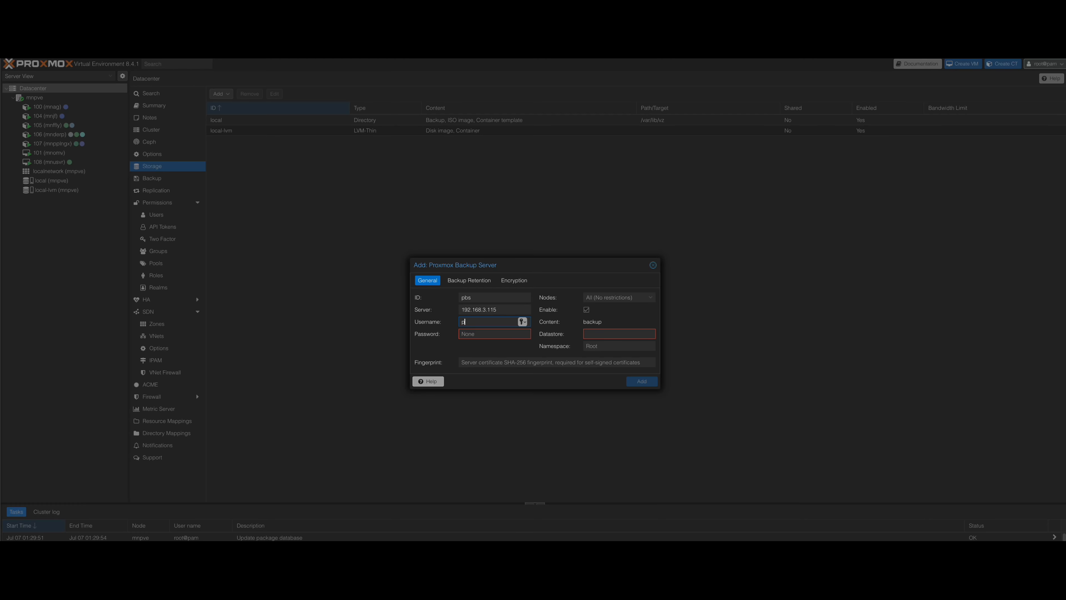
type("vebackup@pbs")
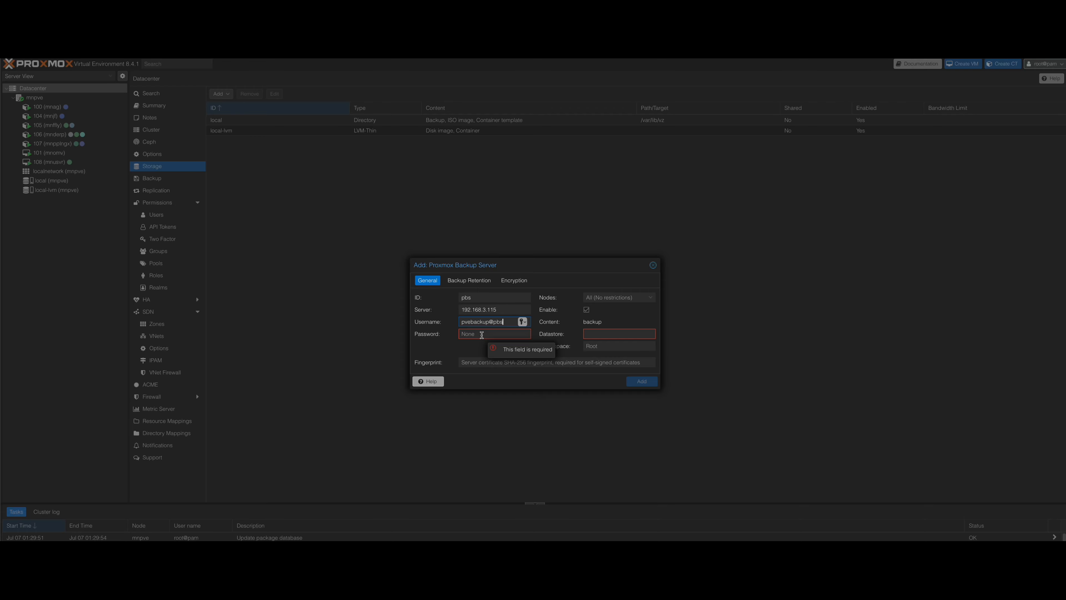
Set the backup server storage's server to 192.168.3.115/24, enter the account password, and select the datastore name for editing.
left_click(505, 310)
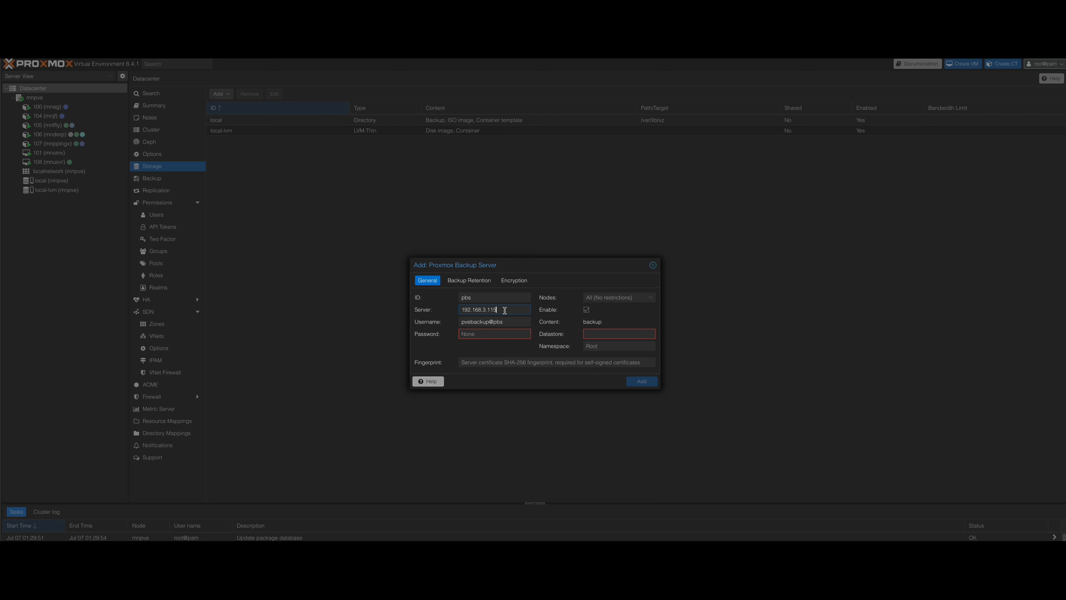
type("/24")
left_click(492, 333)
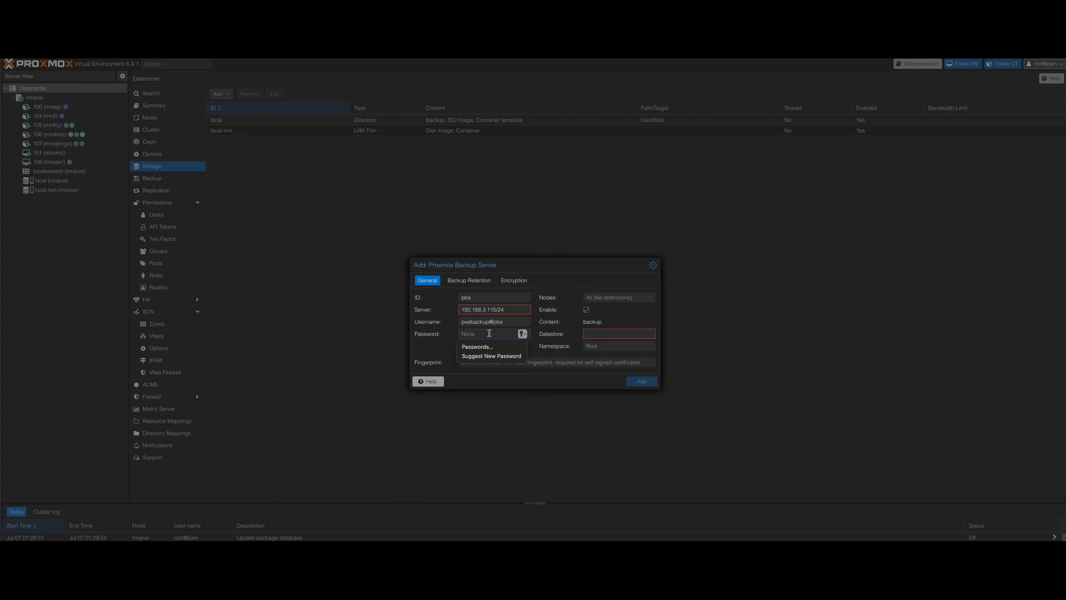
type("•")
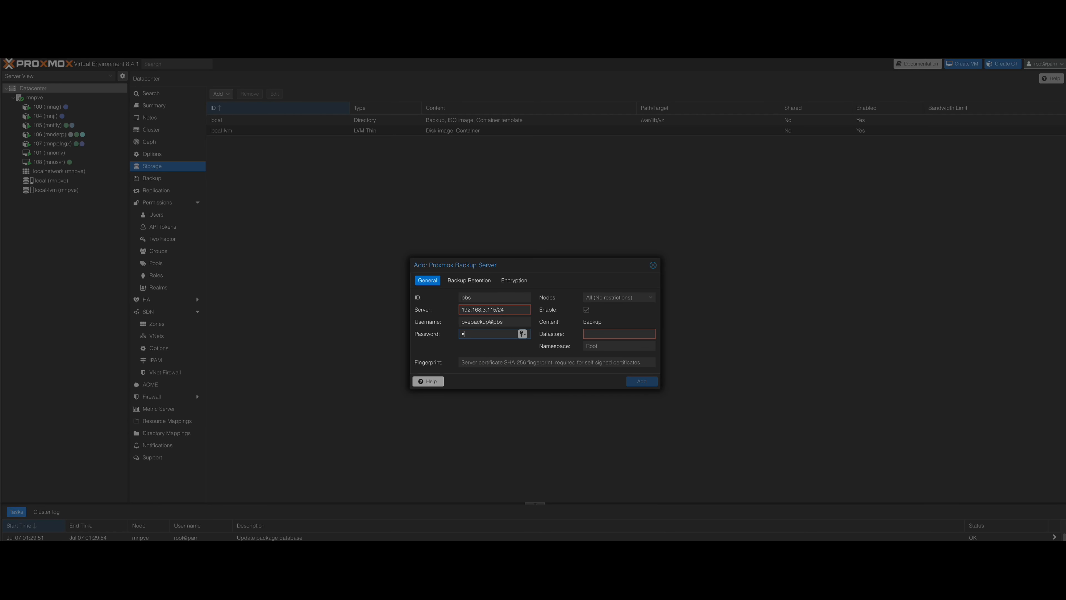
type("•••••••")
type("•••")
left_click(649, 333)
Switch to the backup server's web interface and copy the certificate fingerprint from its dashboard.
left_click(494, 57)
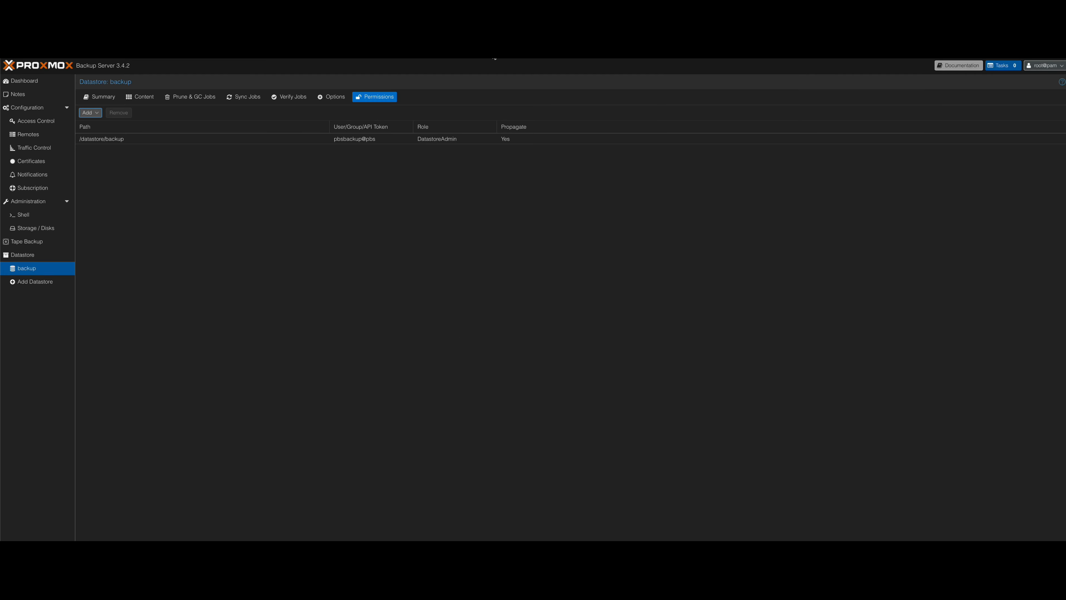
left_click(56, 84)
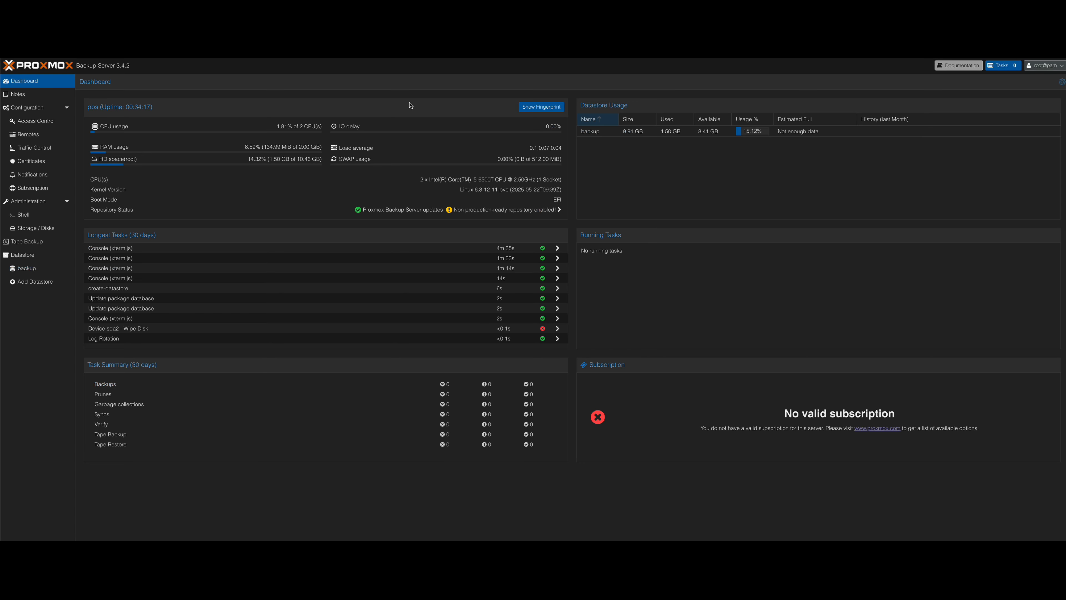
left_click(542, 111)
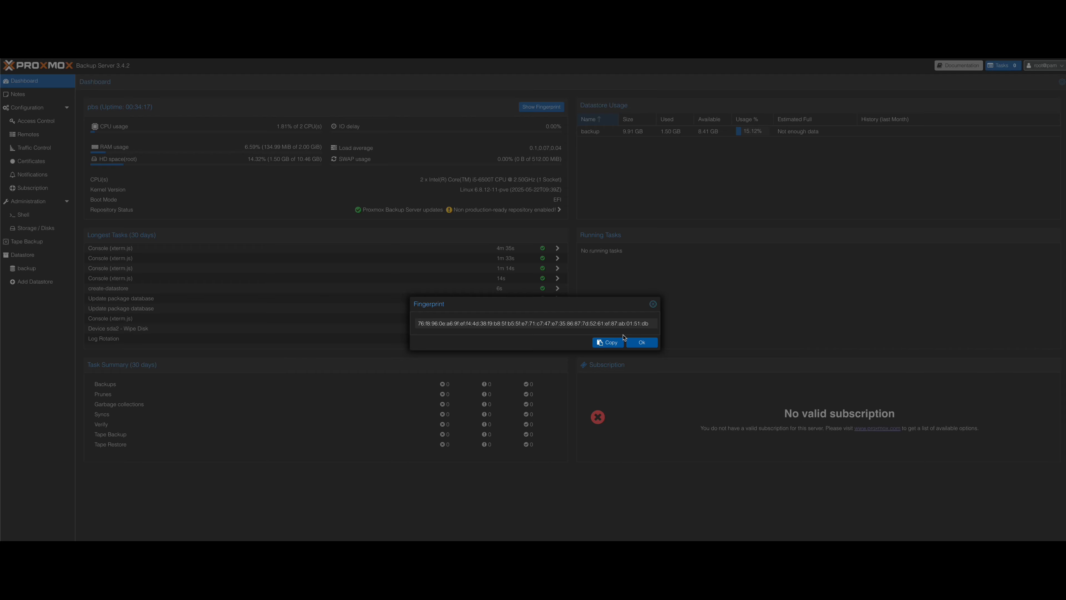
left_click(608, 342)
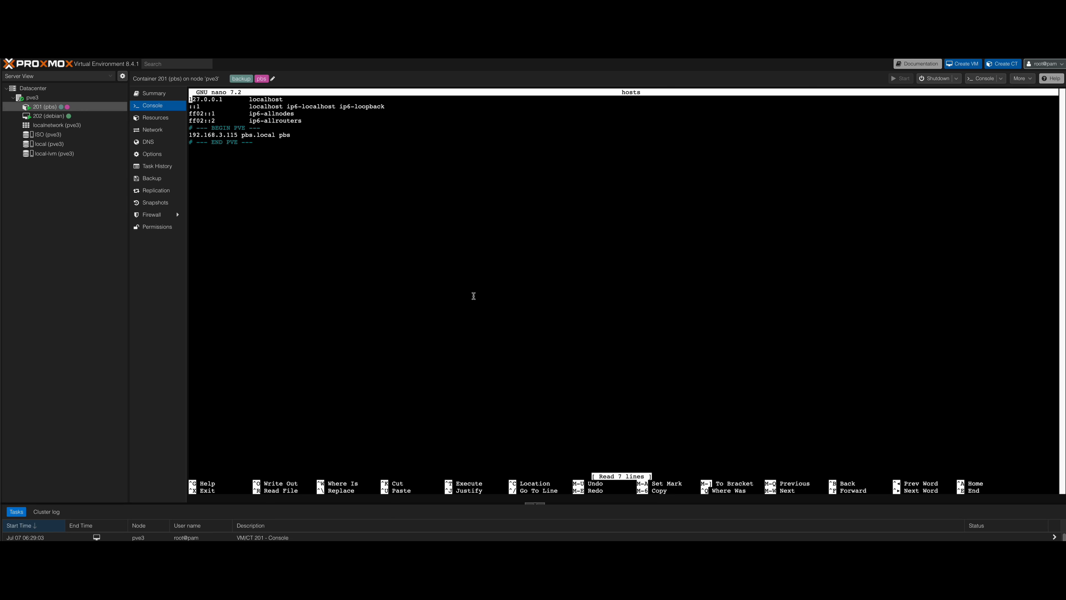
Close the hosts file in nano and run apt update && apt upgrade -y in the backup server's shell.
key("ctrl+x")
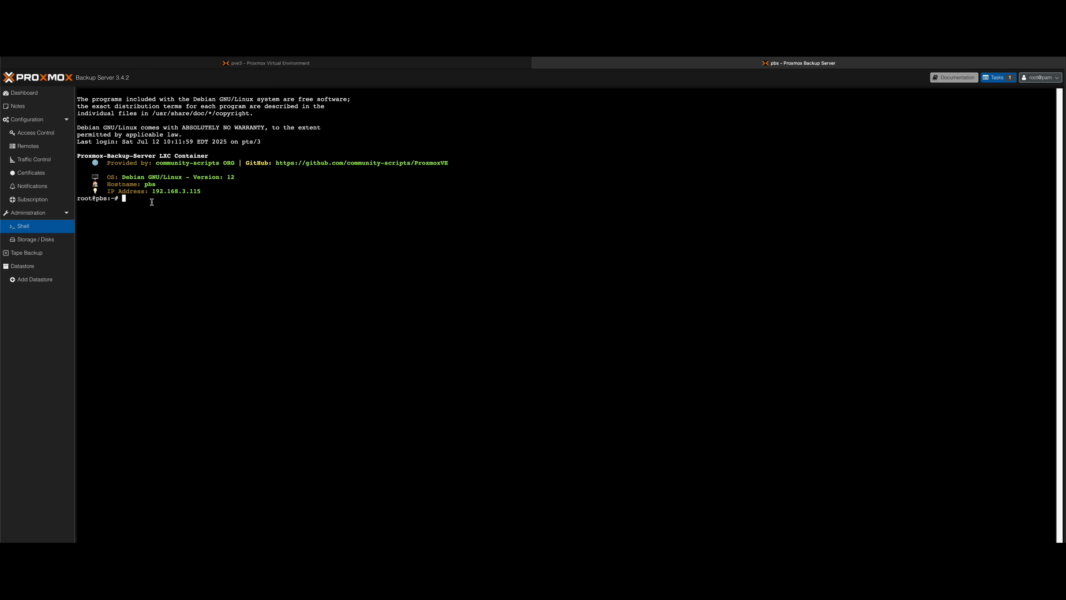
right_click(151, 200)
left_click(178, 225)
key("Return")
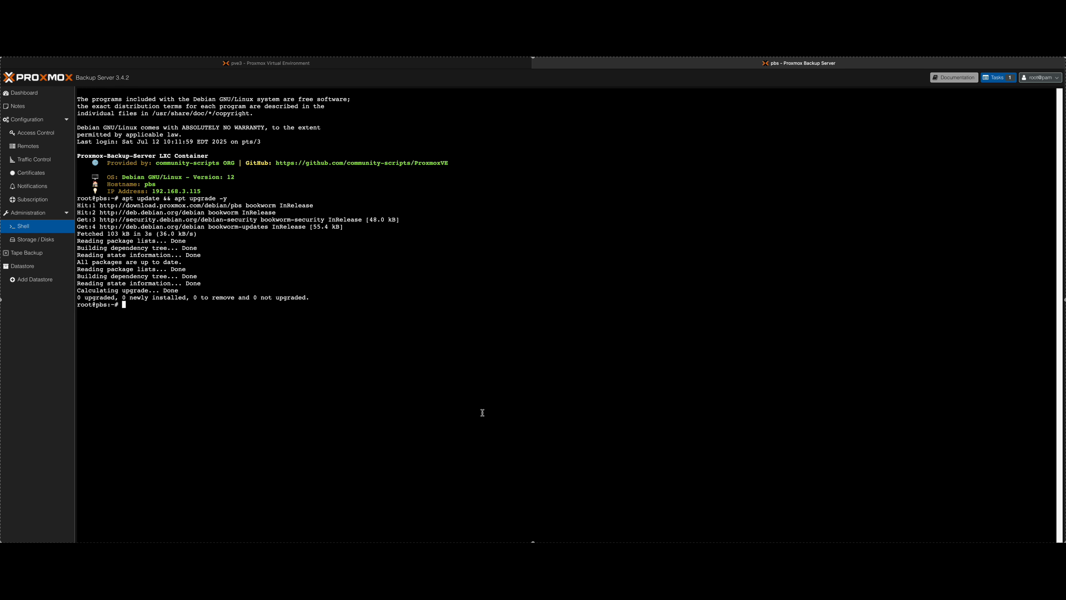
Install the nfs-common package with apt in the backup server's shell, accepting the installation.
right_click(196, 308)
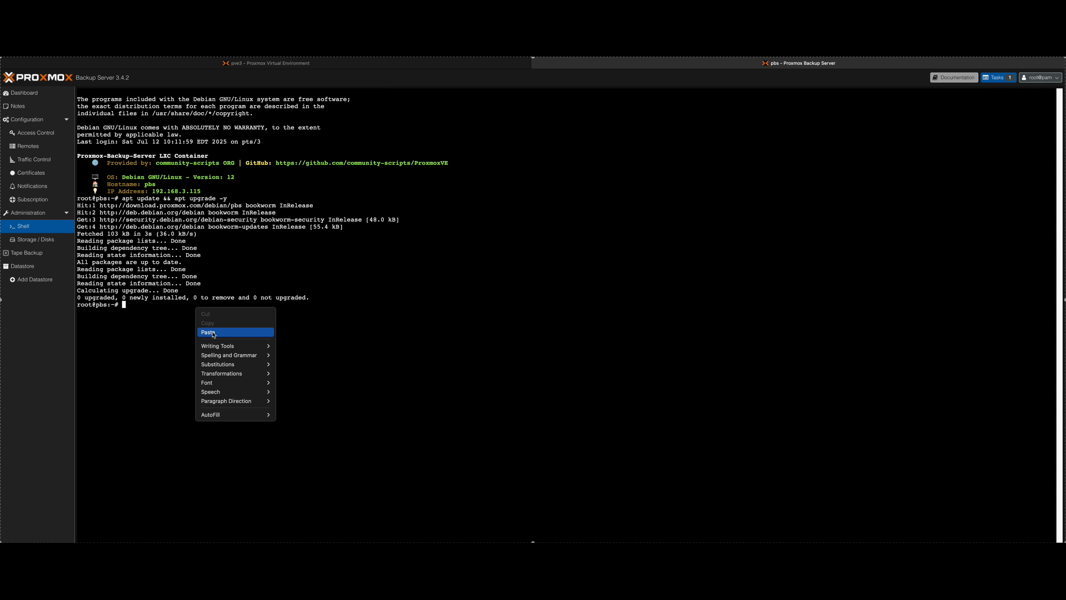
left_click(209, 332)
key("Right")
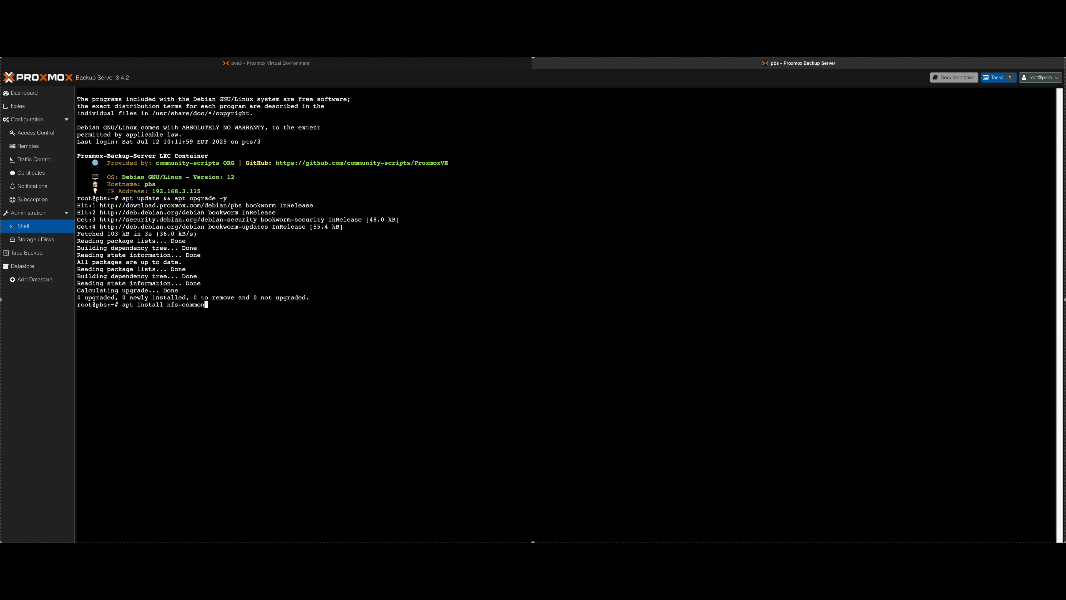
key("Return")
type("y")
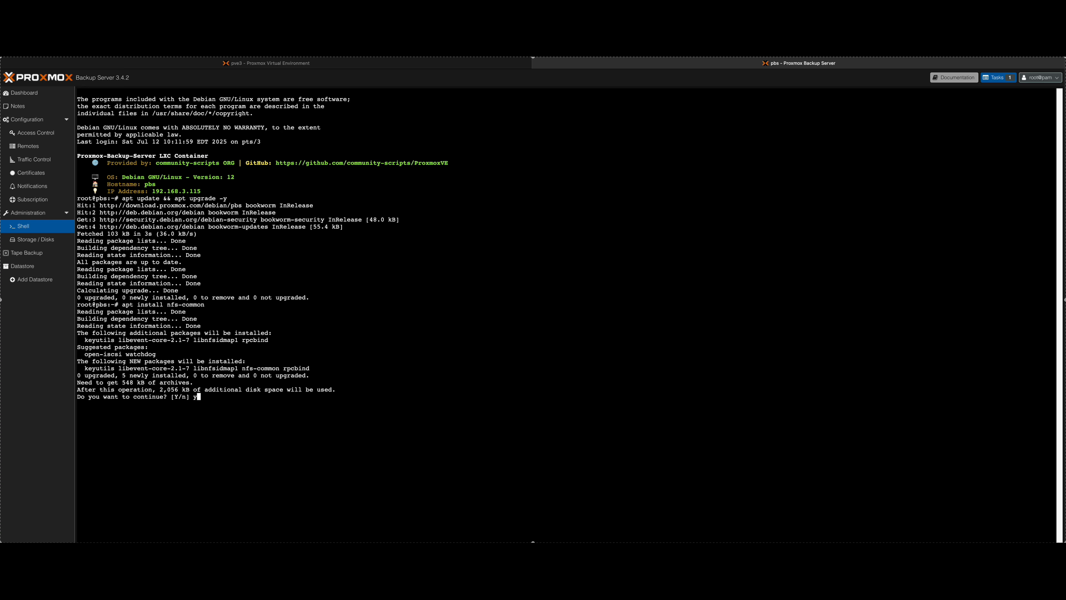
key("Return")
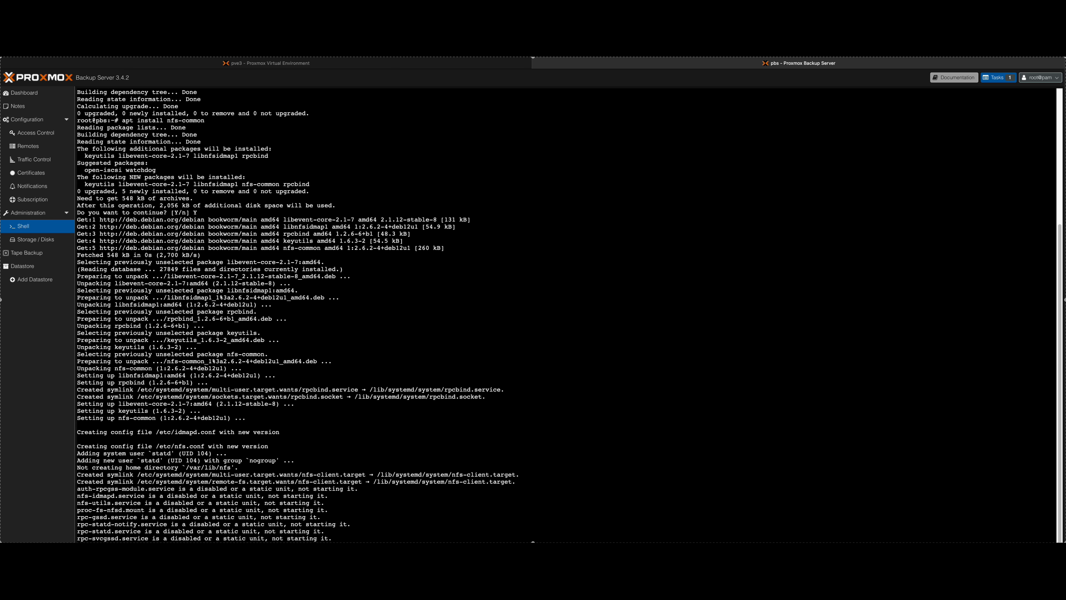
scroll(198, 311, "up", 5)
scroll(194, 290, "down", 5)
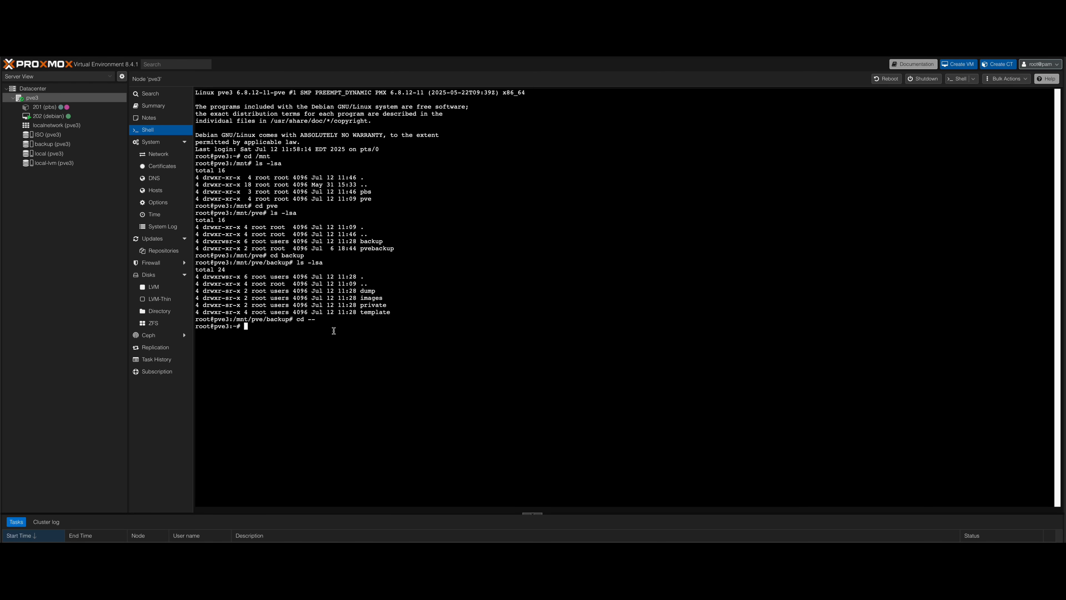
In the pve3 node's shell, run pct set 201 -mp0 /mnt/pve/backup,mp=/backup.
right_click(333, 328)
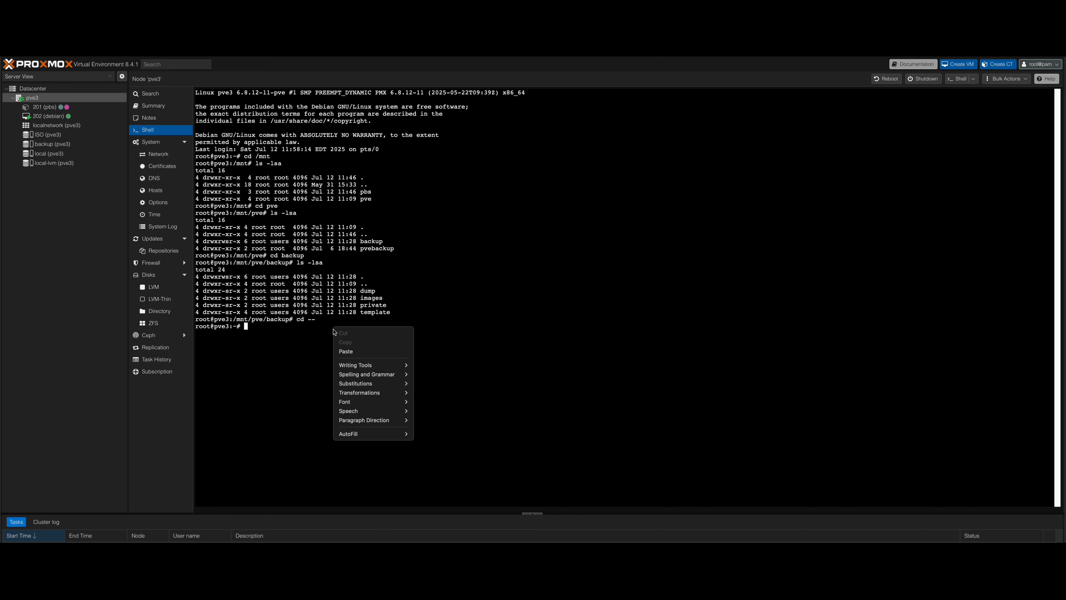
left_click(351, 350)
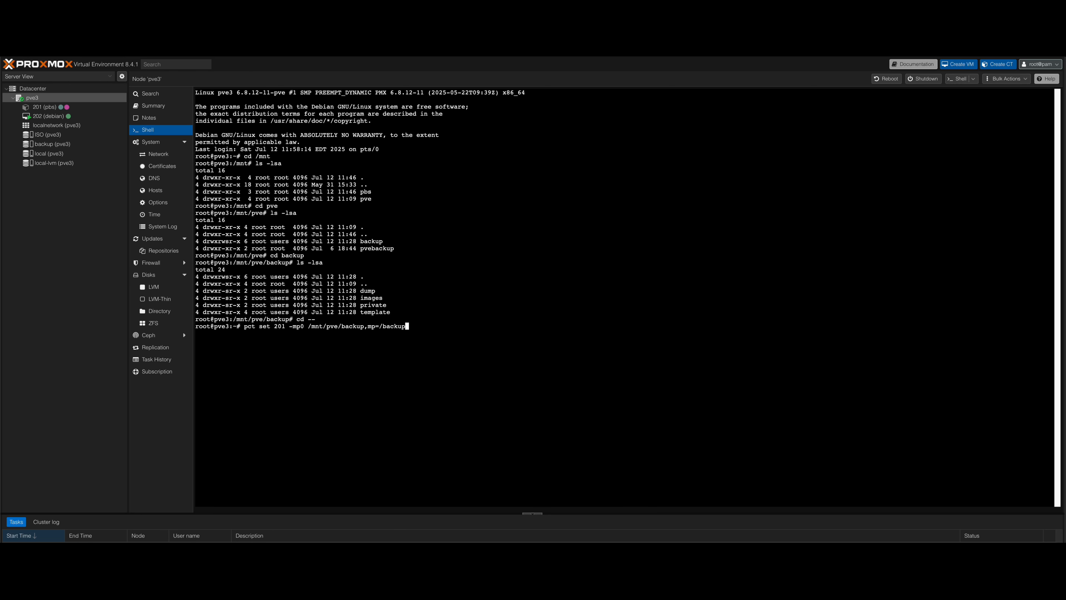
key("Return")
Copy the nano /etc/pve/lxc/201.conf command from the notes, run it in the pve3 shell to check the container configuration, and close the file.
key("super+Tab")
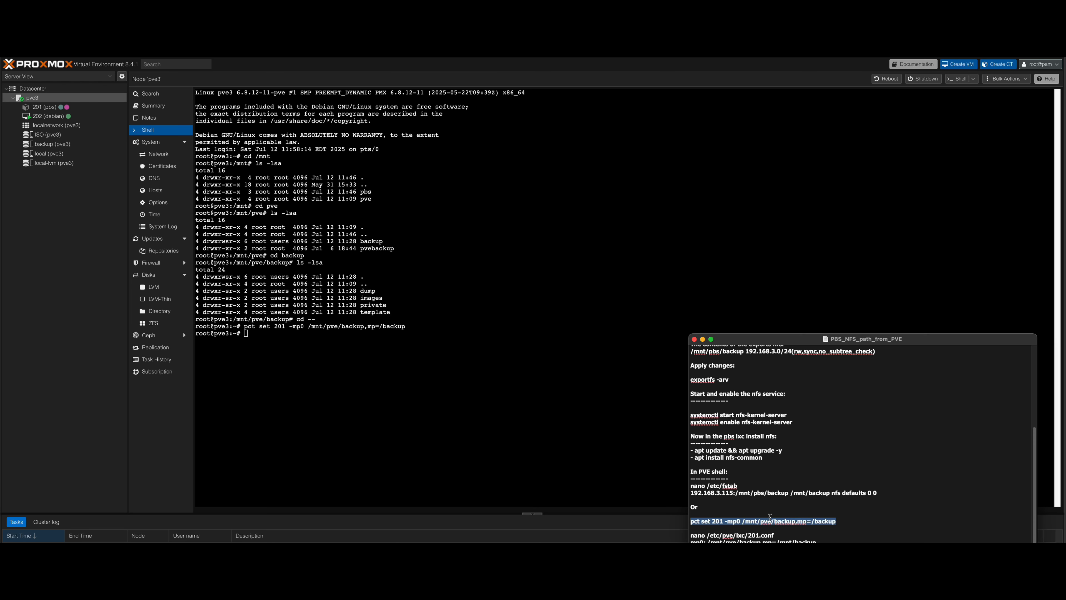
left_click_drag(776, 536, 670, 536)
right_click(712, 534)
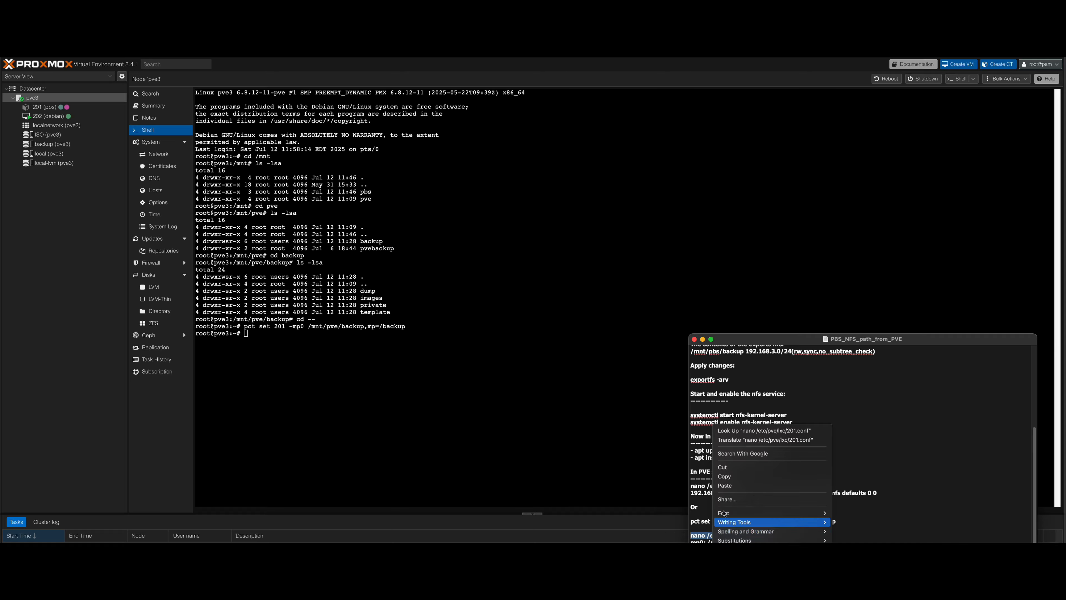
left_click(732, 483)
left_click(288, 339)
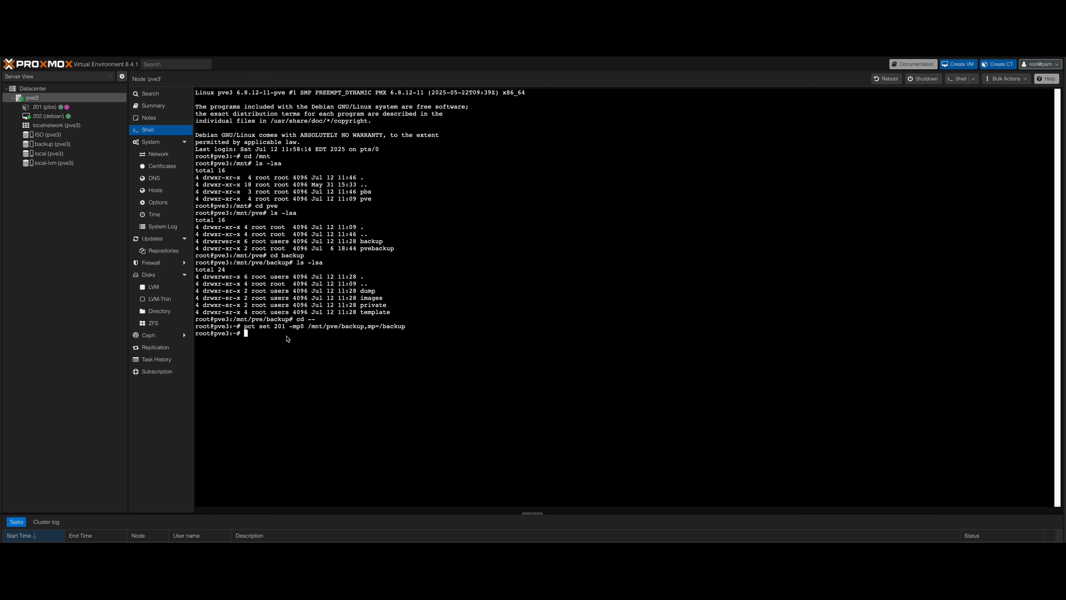
right_click(264, 334)
left_click(289, 357)
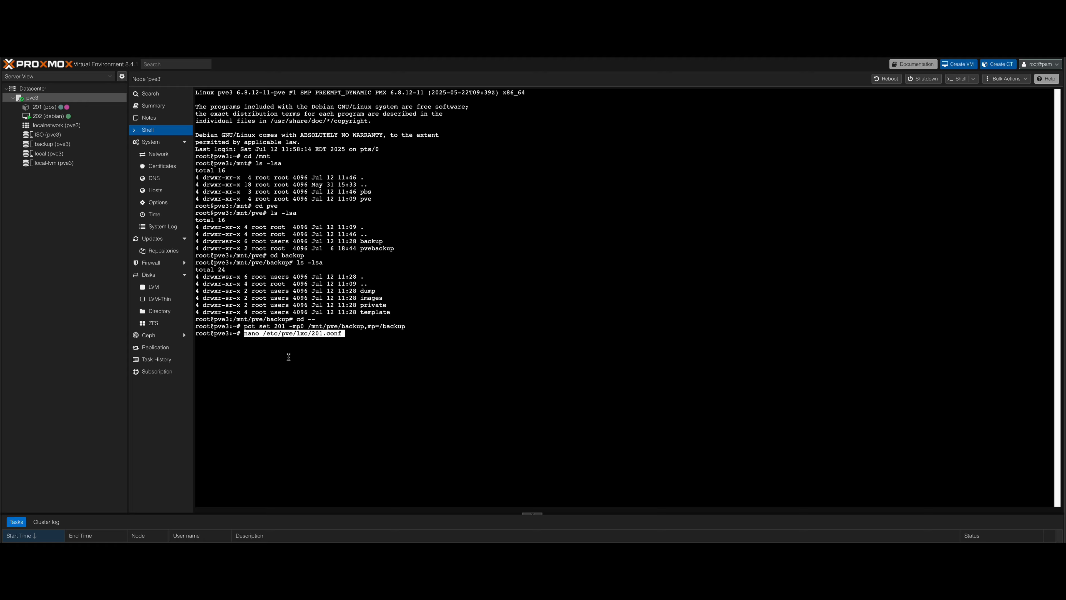
key("Return")
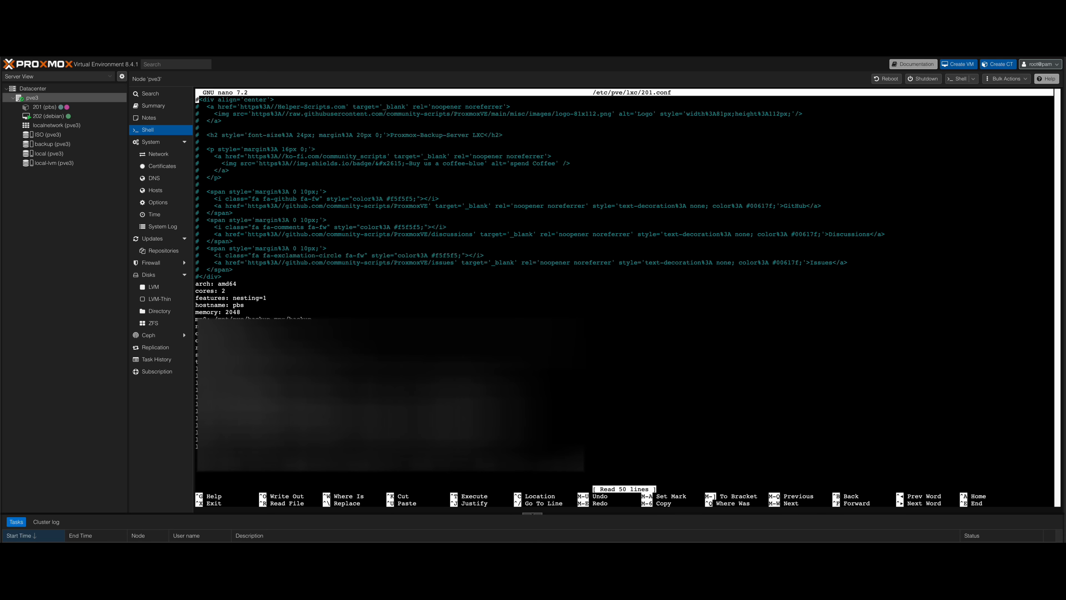
key("ctrl+x")
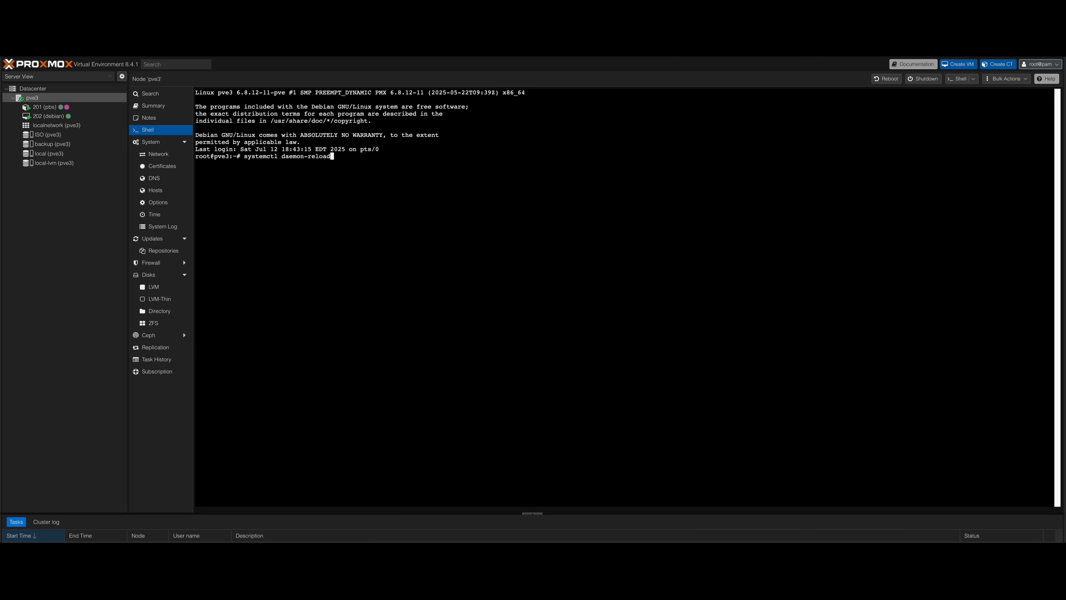
Run systemctl daemon-reload in the pve3 shell and open /etc/fstab in nano.
key("Return")
right_click(367, 181)
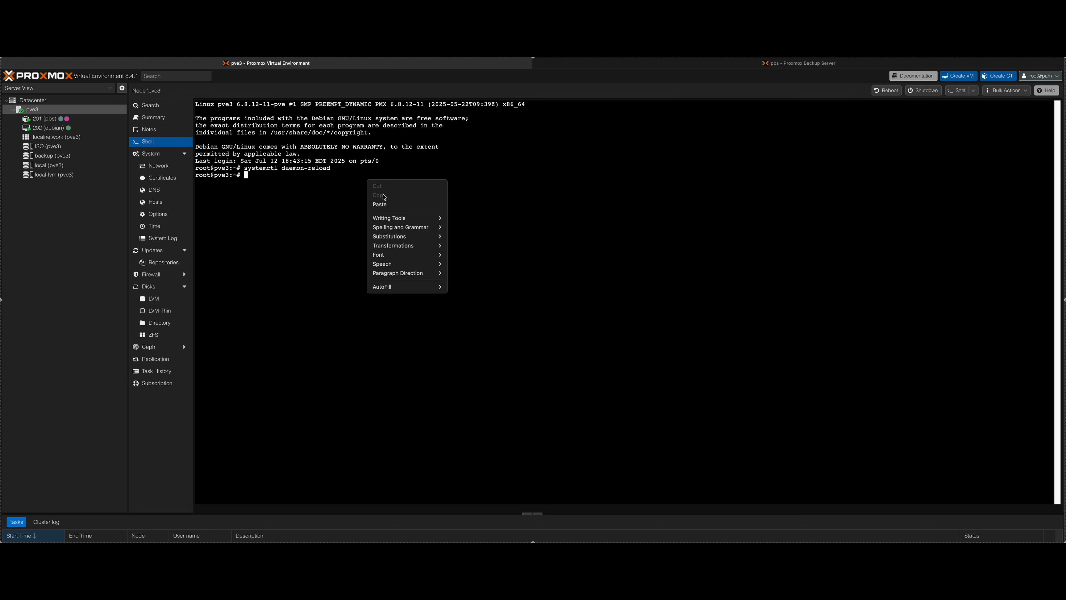
left_click(389, 205)
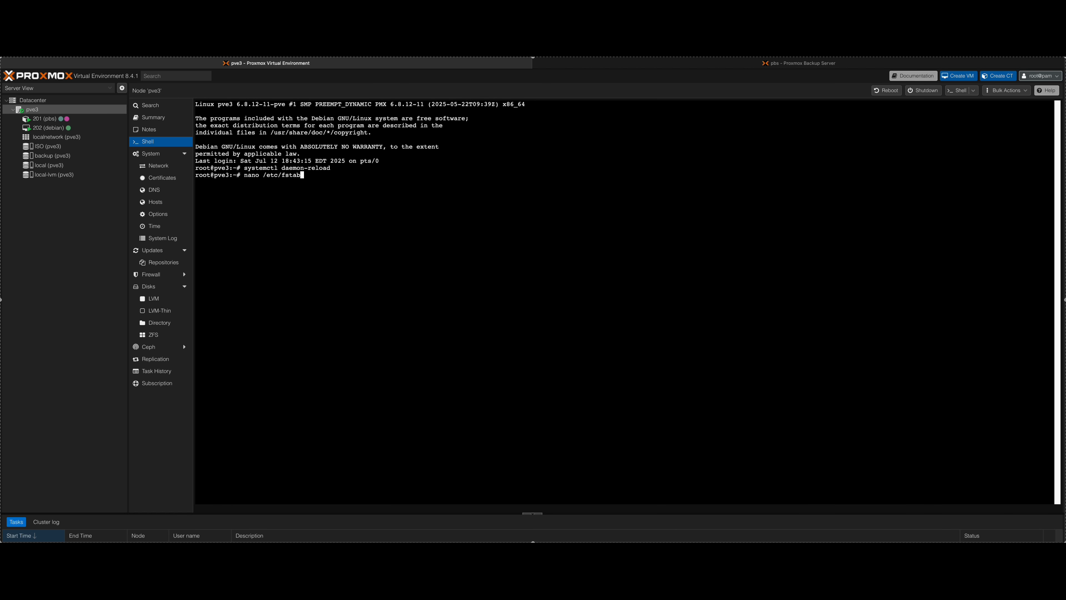
key("Return")
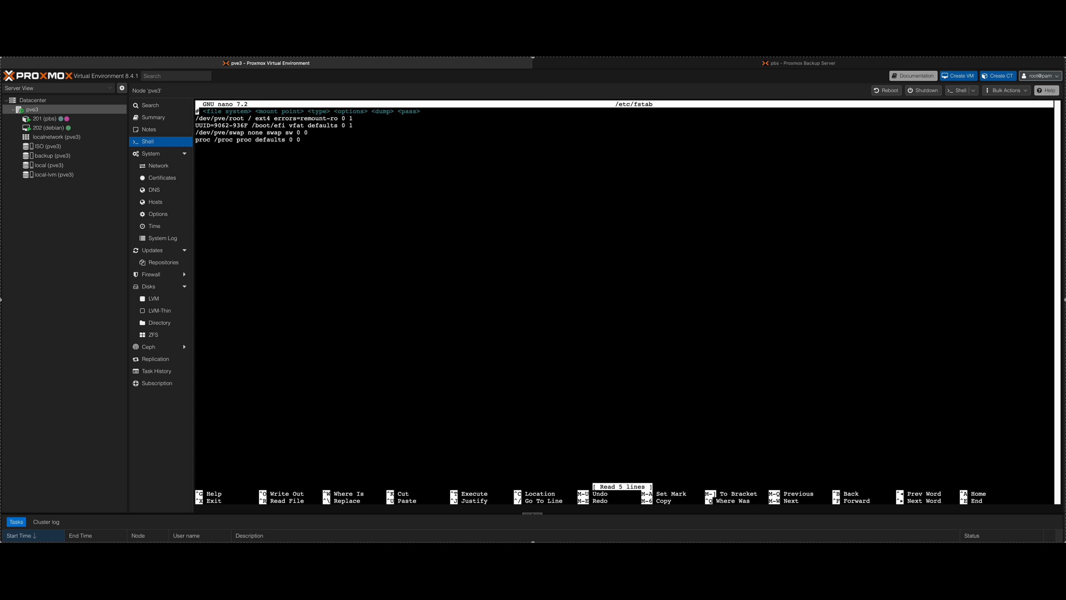
Append the notes' line 192.168.3.115:/mnt/pve/backup /mnt/backup nfs defaults 0 0 at the end of /etc/fstab, save and exit nano.
key("Down")
key("Down")
key("Down")
key("Down")
key("Down")
key("super+Tab")
left_click_drag(880, 493, 681, 492)
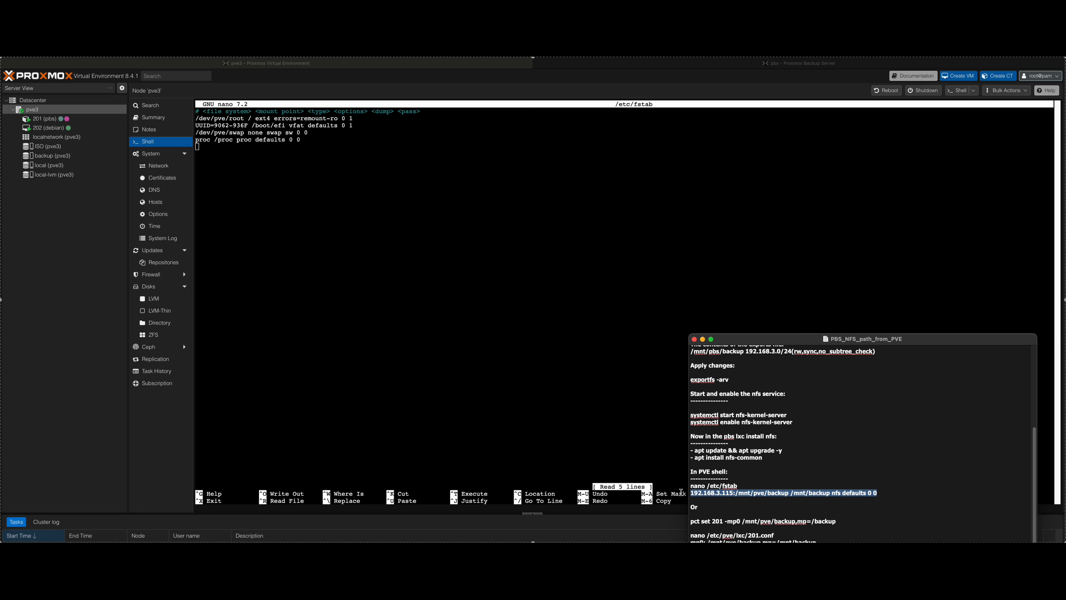
right_click(732, 493)
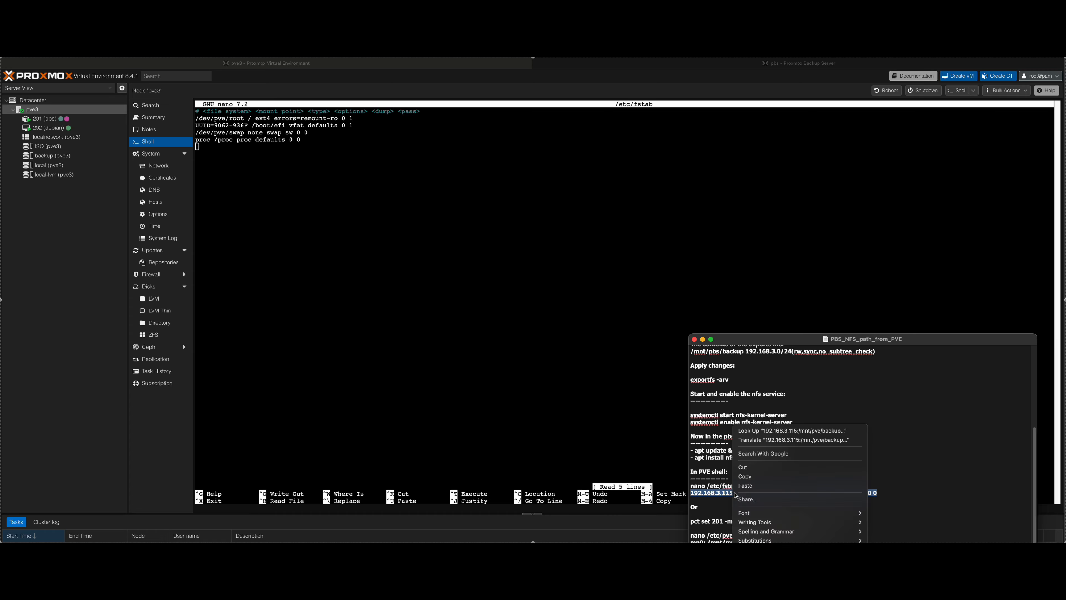
left_click(751, 480)
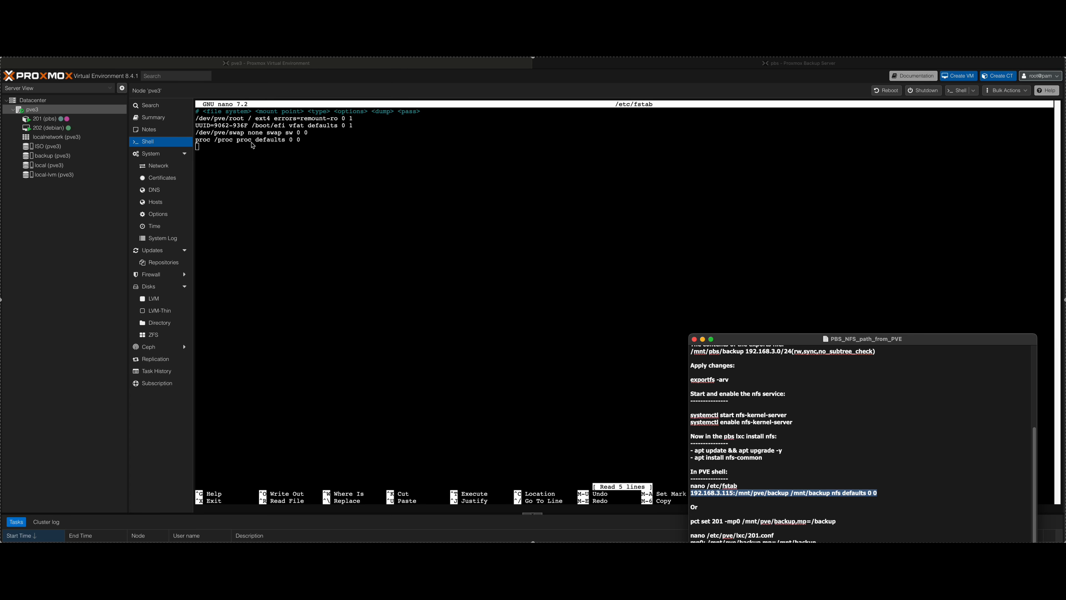
left_click(236, 151)
right_click(236, 152)
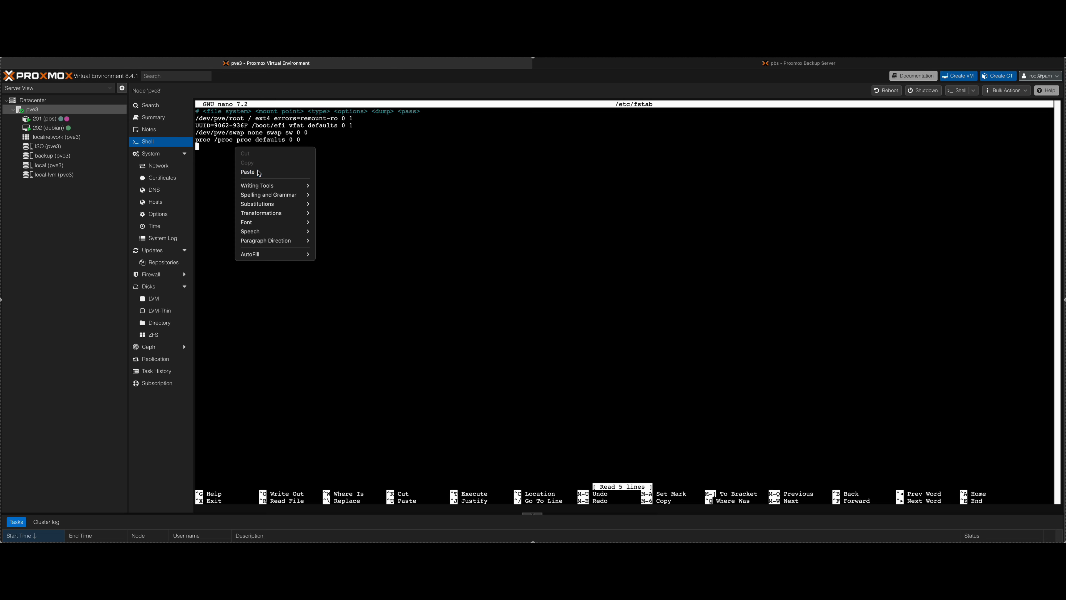
left_click(257, 170)
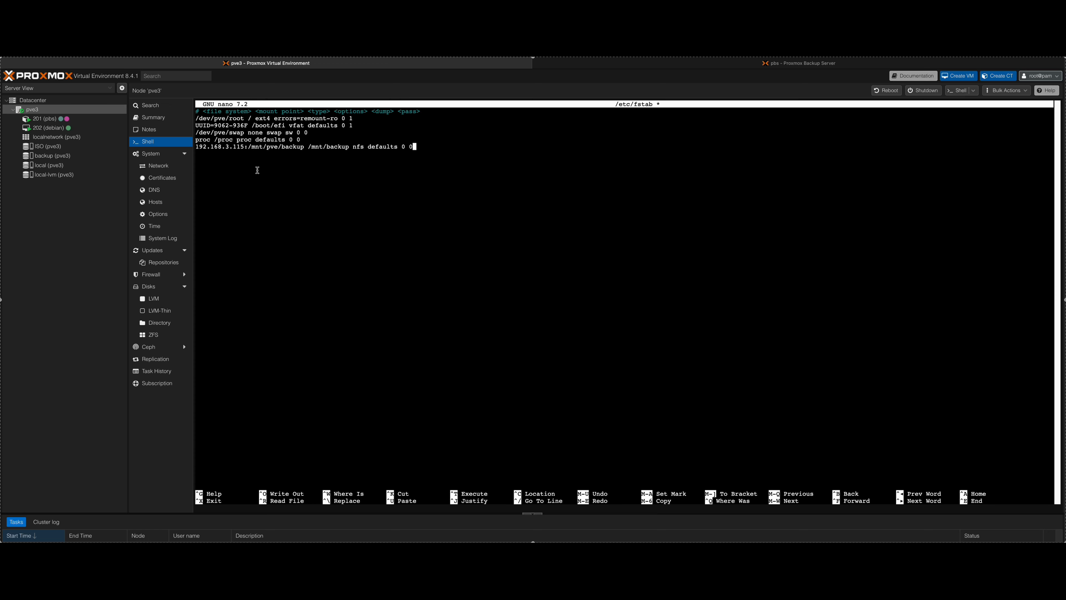
key("ctrl+o")
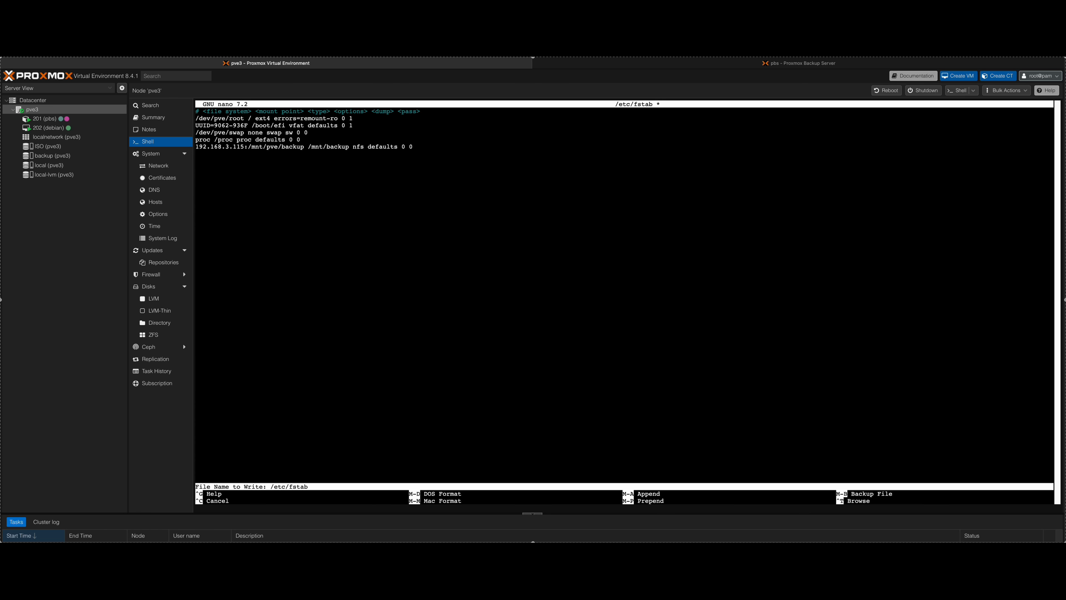
key("Return")
key("ctrl+x")
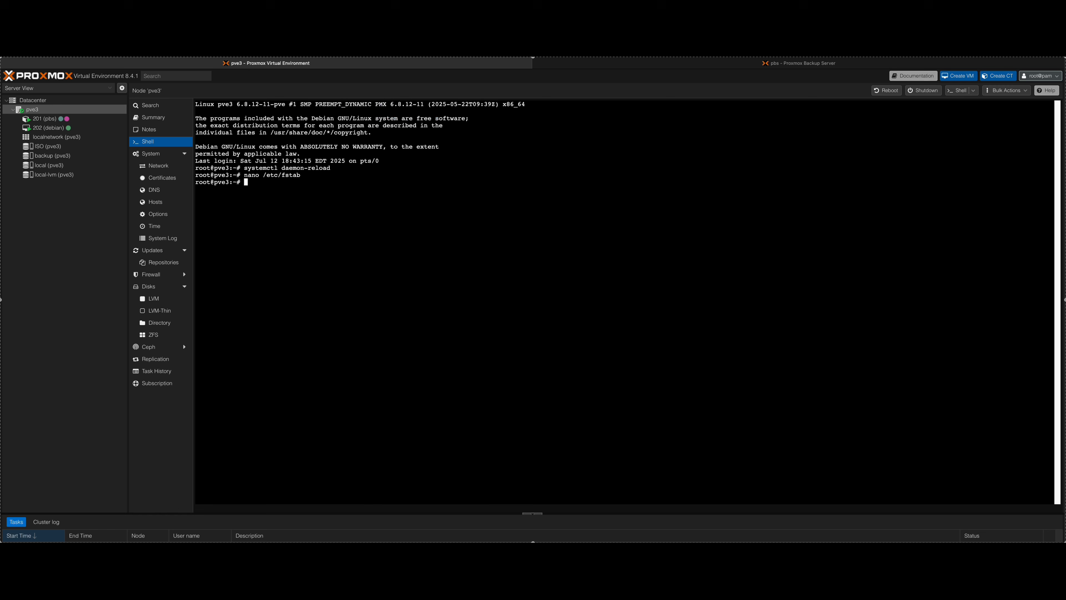
Log out of the Proxmox Backup Server web interface and return to the pve3 Proxmox VE page.
left_click(813, 64)
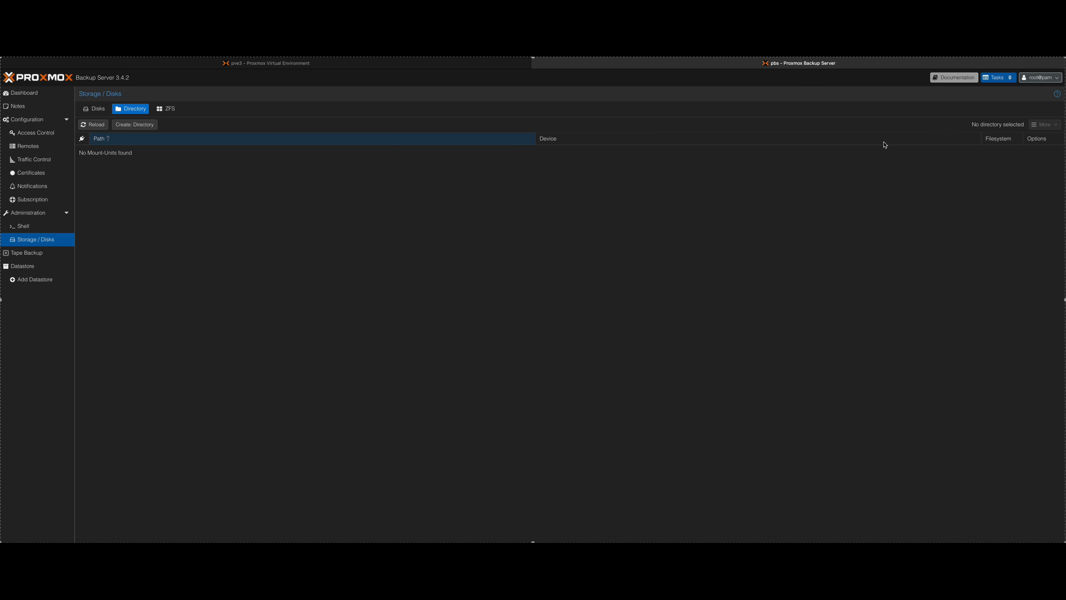
left_click(1047, 79)
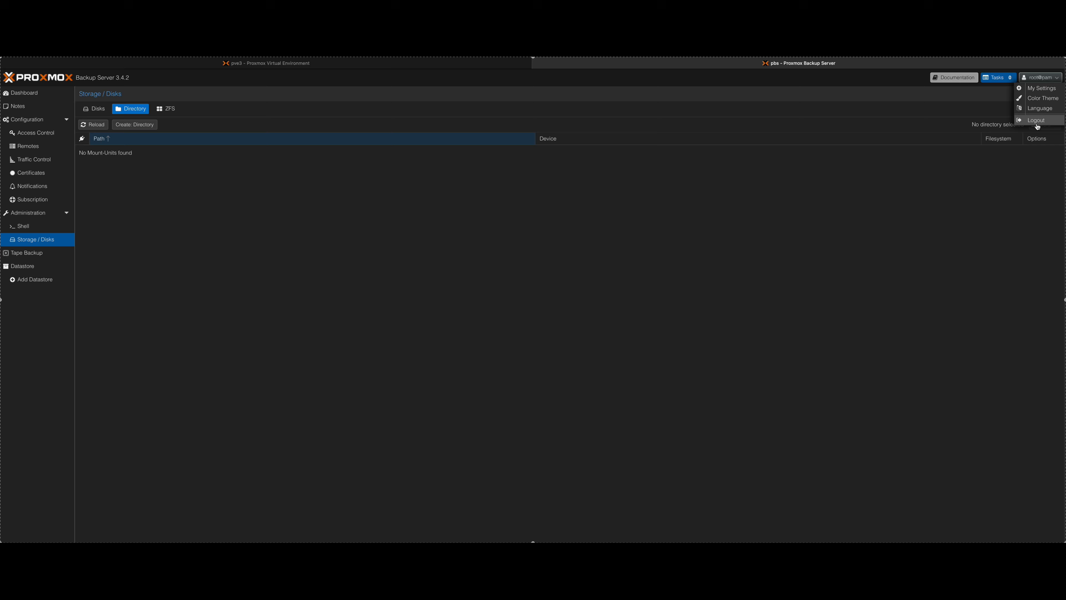
left_click(1037, 122)
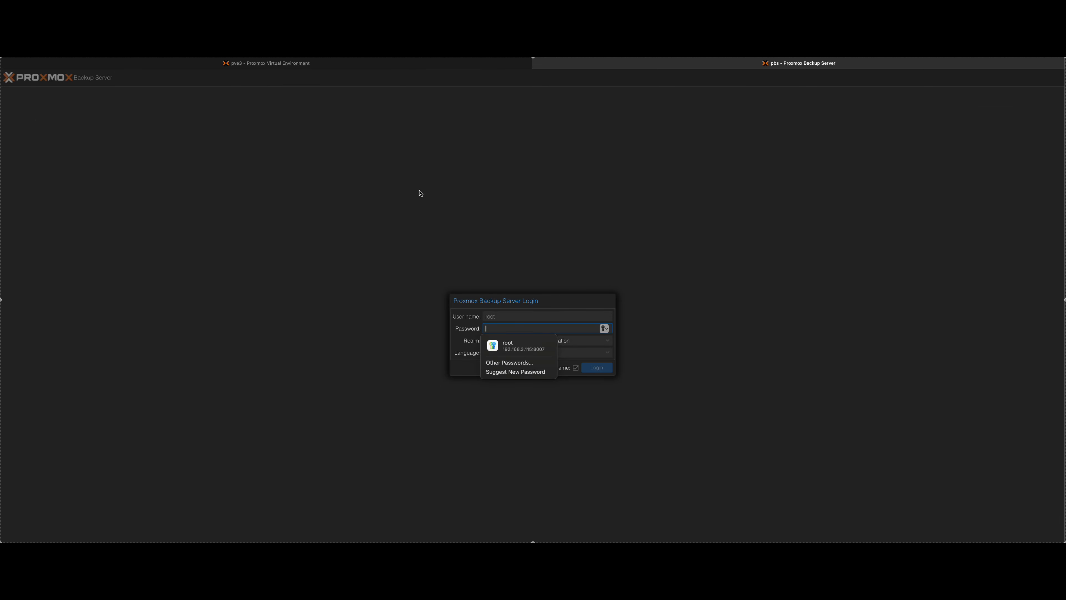
left_click(346, 64)
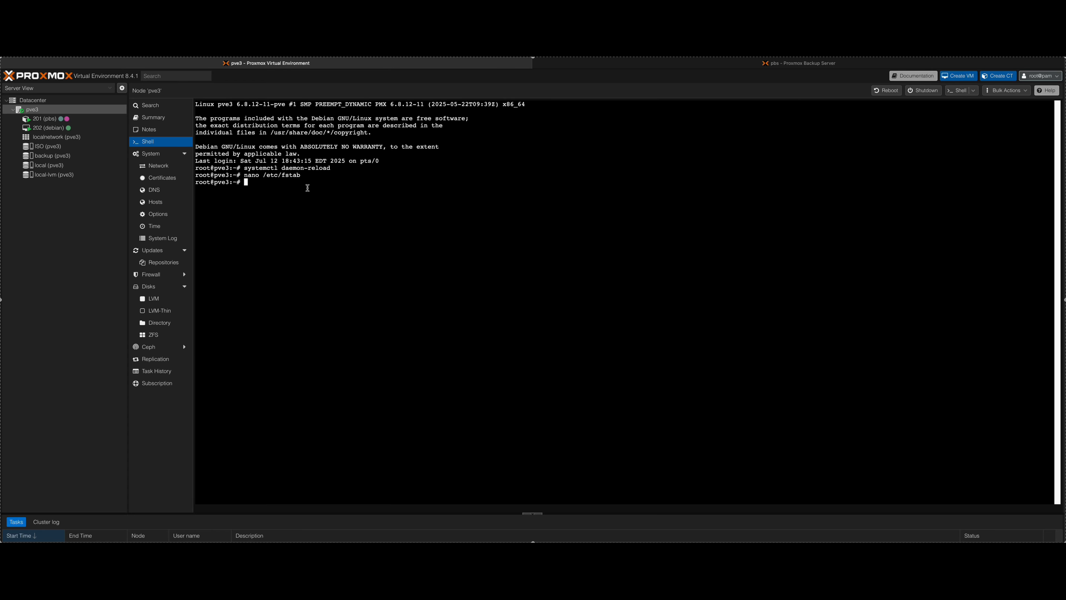
Stop container 201 (pbs), overruling active shutdown tasks.
right_click(50, 121)
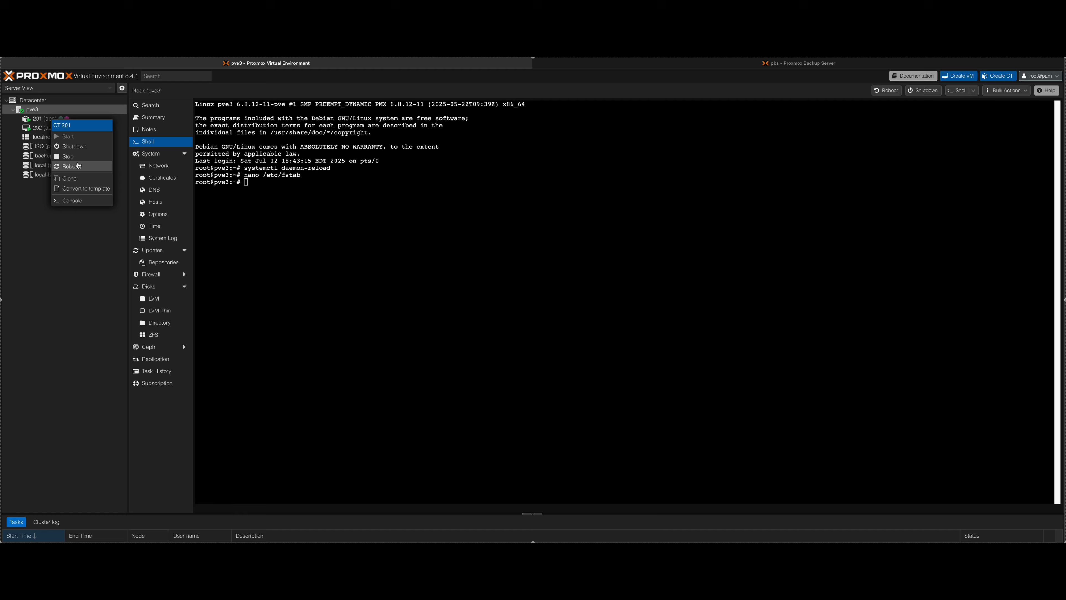
left_click(84, 158)
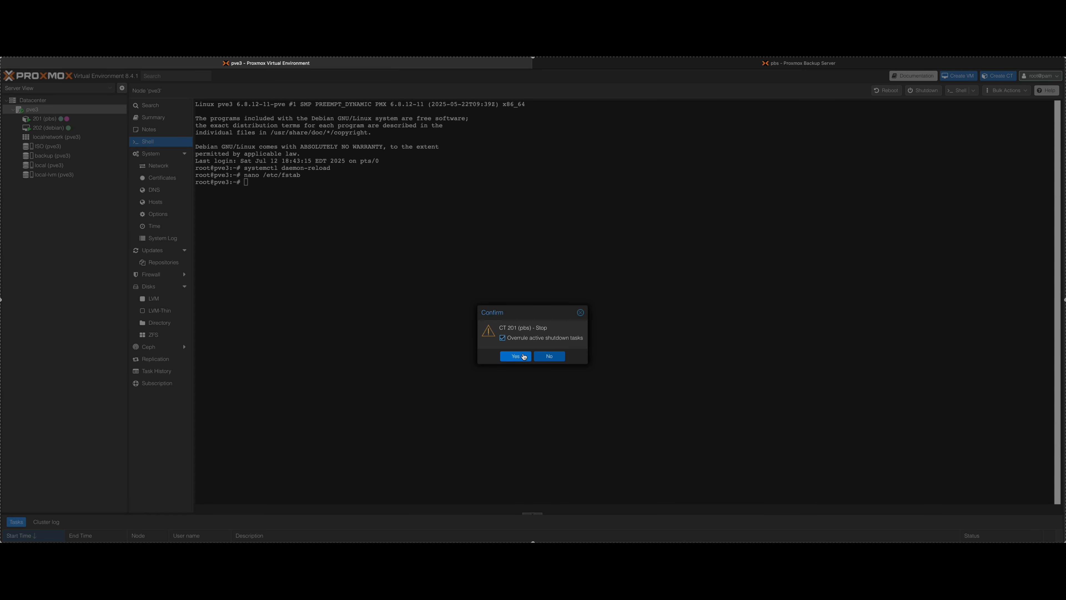
left_click(525, 356)
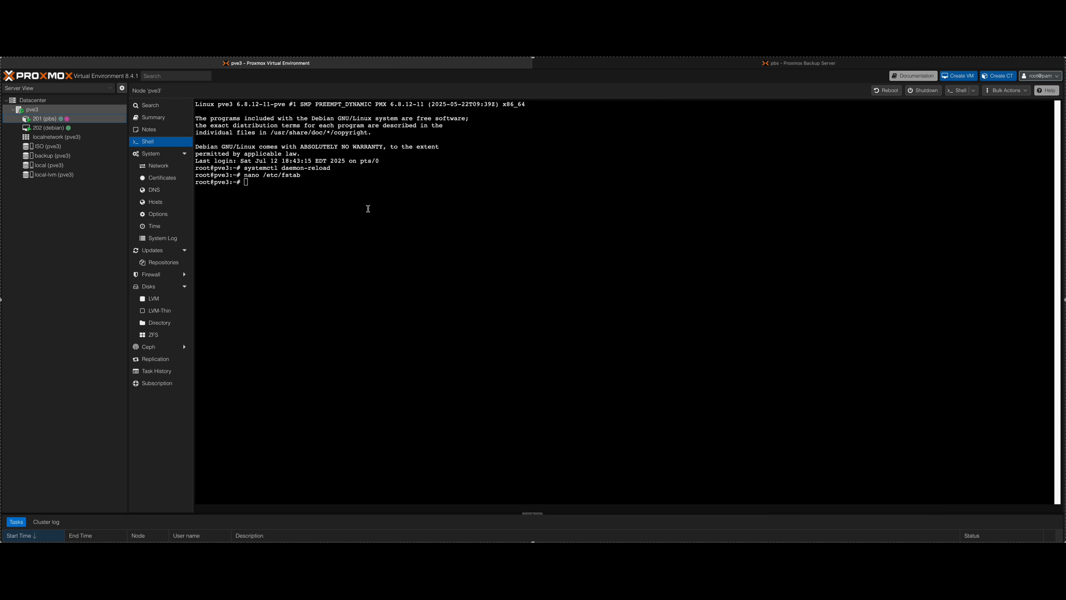
Run systemctl daemon-reload again in the pve3 shell.
left_click(282, 186)
key("Up")
key("Up")
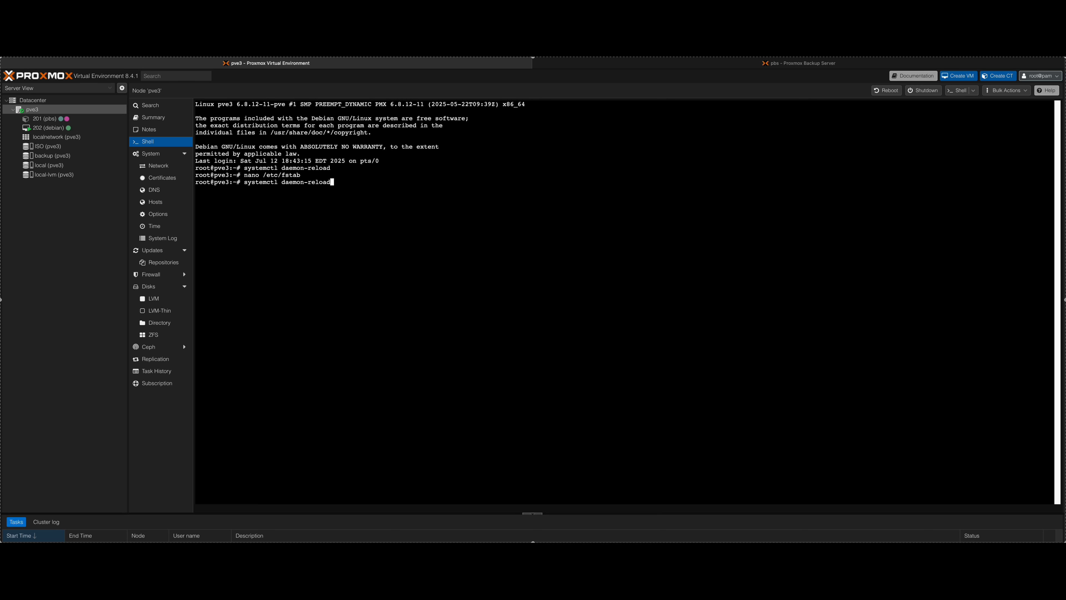
key("Return")
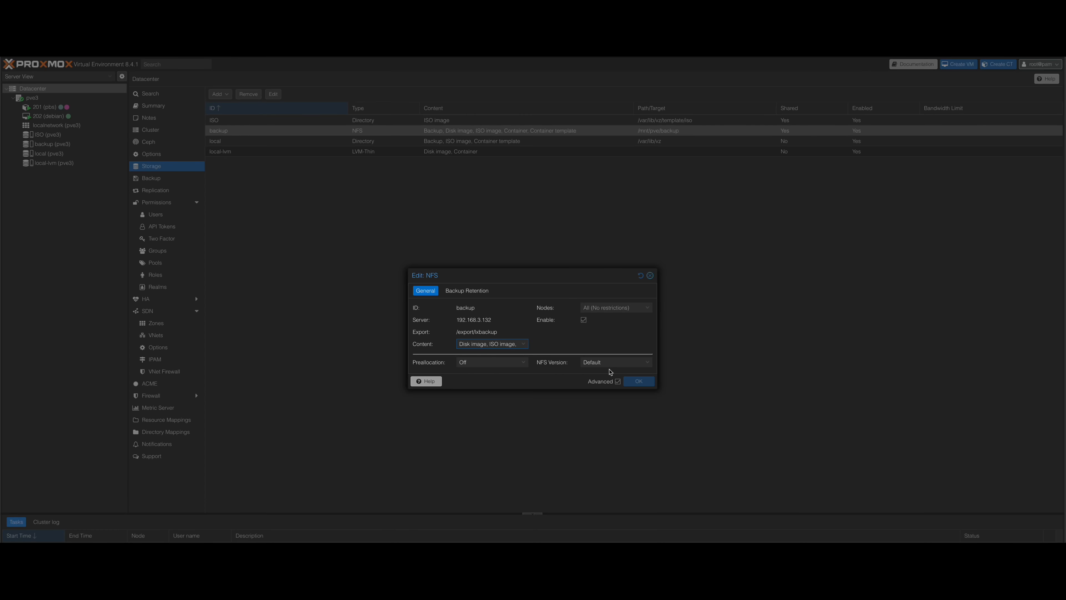
Review the backup retention and general settings of the NFS storage backup, and close its edit dialog without changes.
left_click(474, 293)
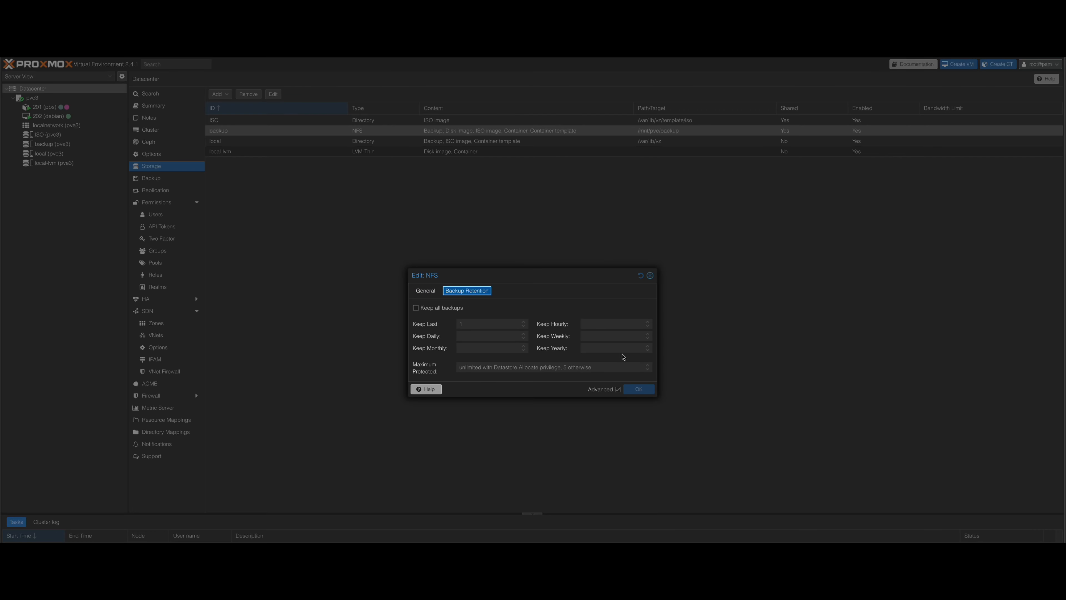
left_click(429, 294)
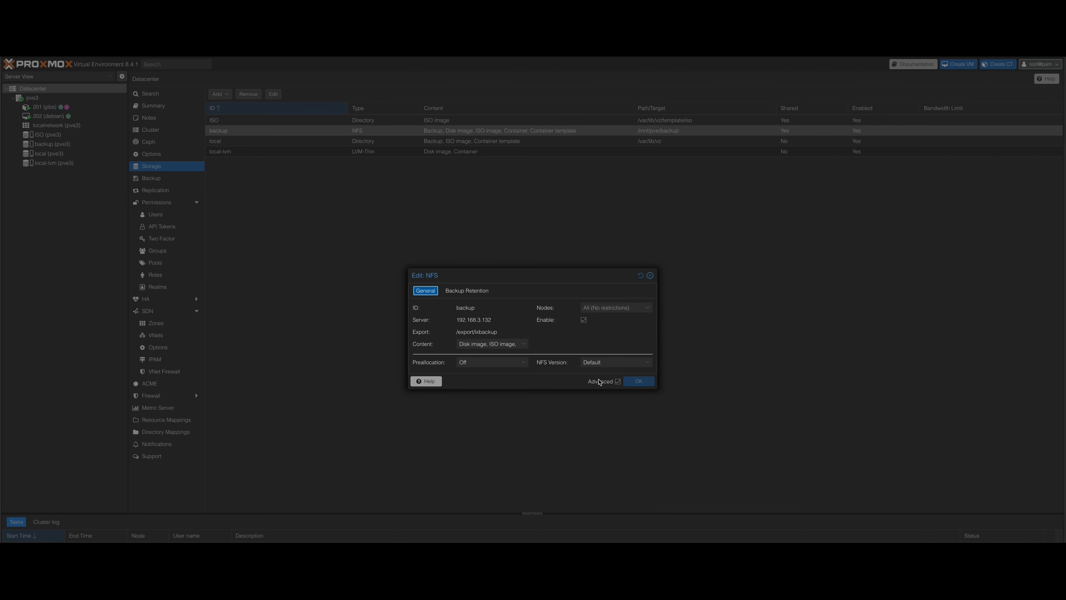
left_click(650, 276)
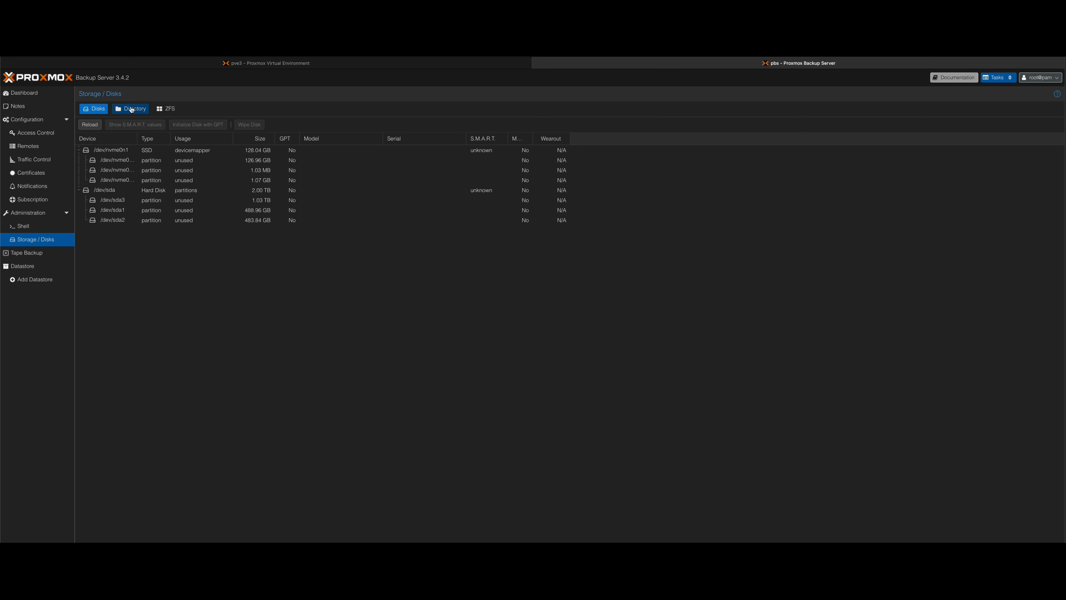
Open the disk directory list in Proxmox Backup Server and bring up the form for creating a directory.
left_click(131, 110)
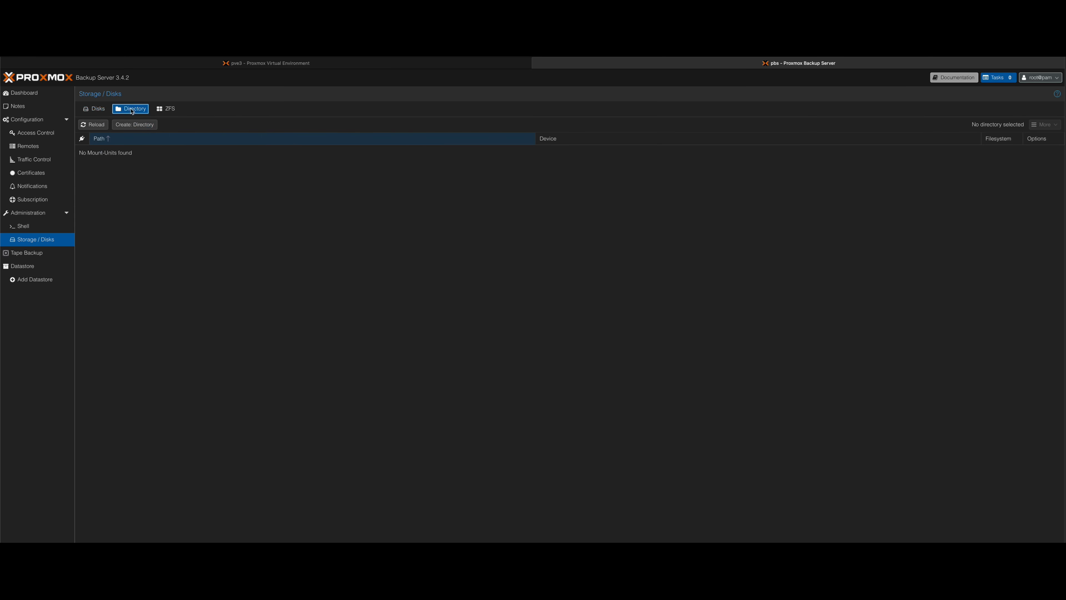
left_click(134, 124)
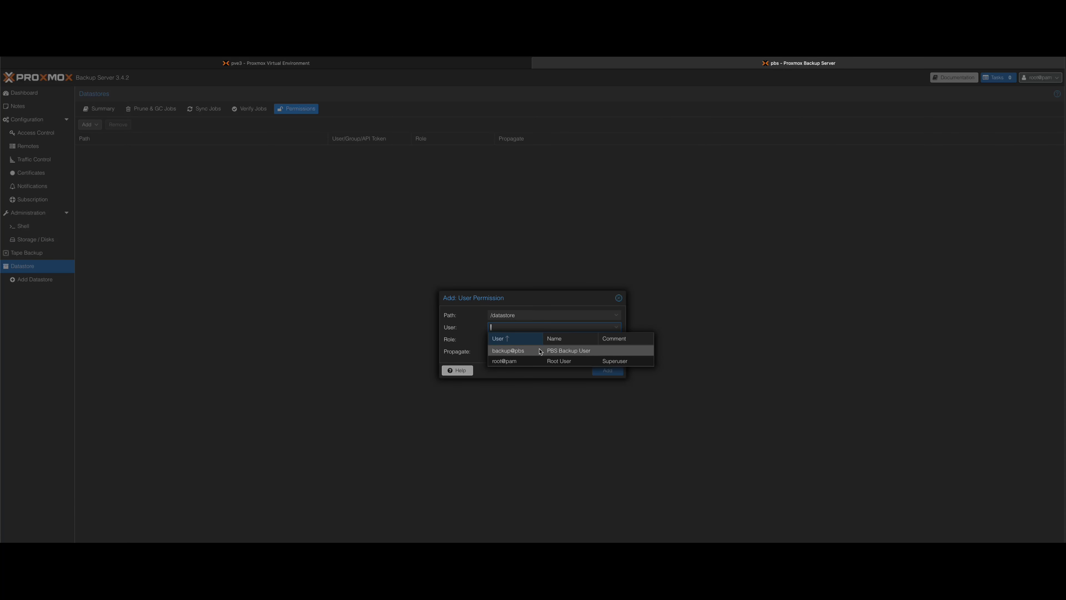
Add a user permission on /datastore granting backup@pbs the DatastoreAdmin role with propagation enabled.
left_click(525, 351)
left_click(529, 340)
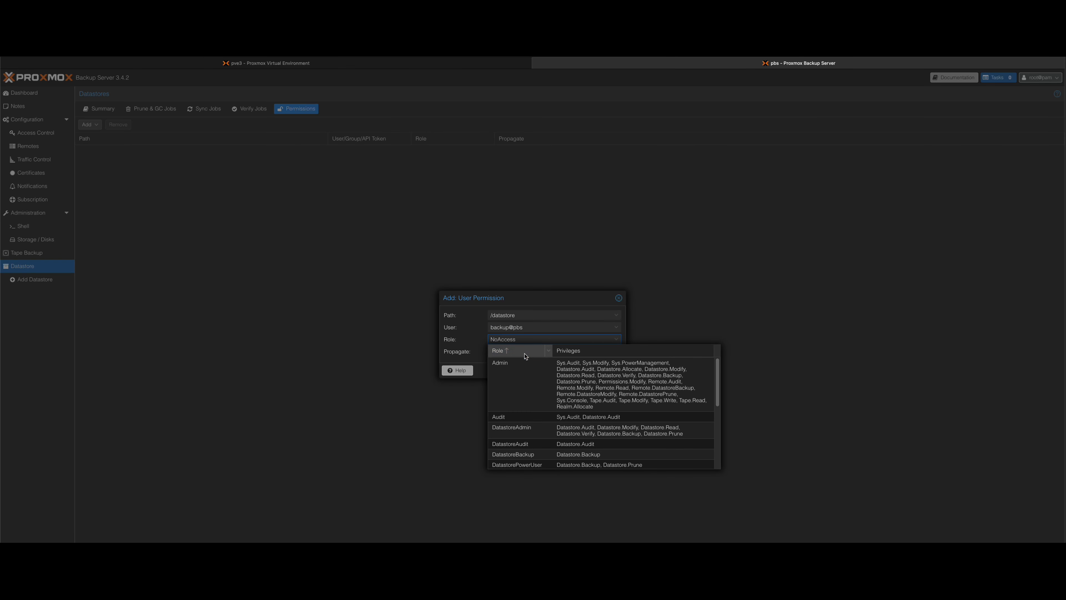
left_click(529, 428)
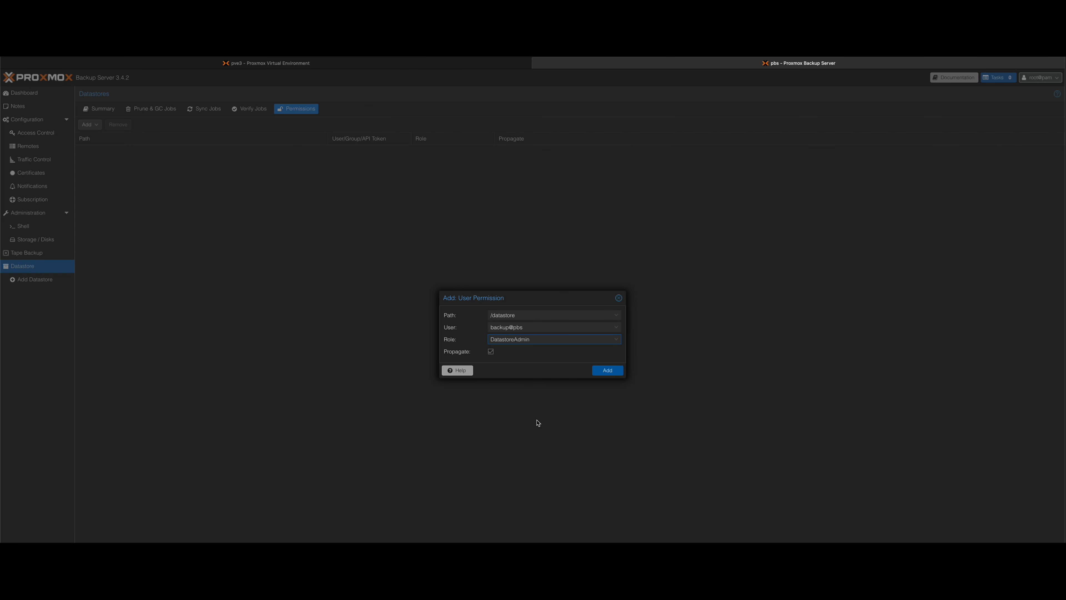
left_click(493, 353)
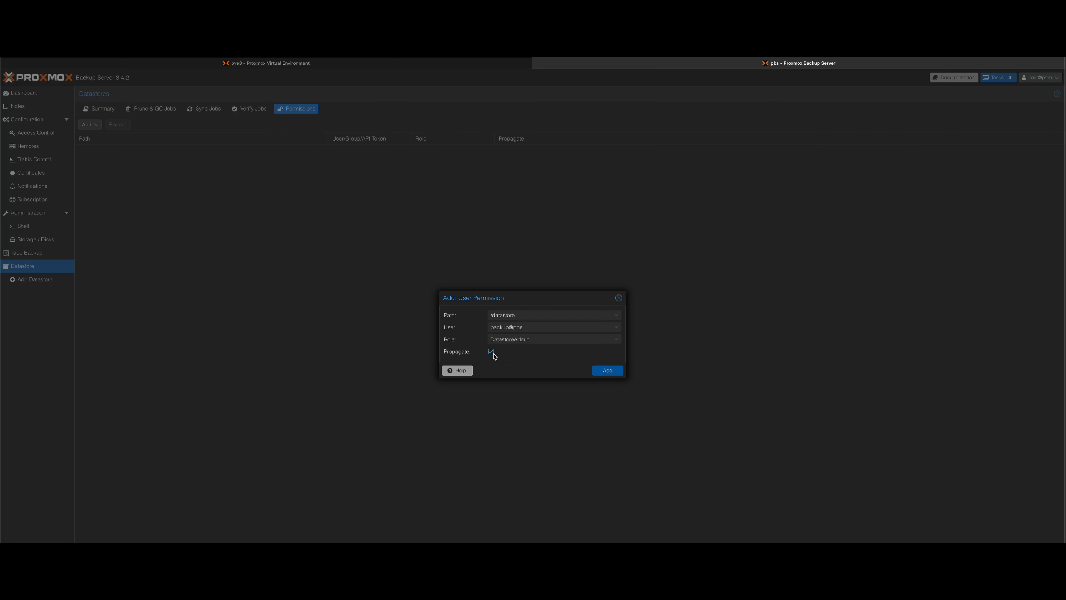
left_click(607, 370)
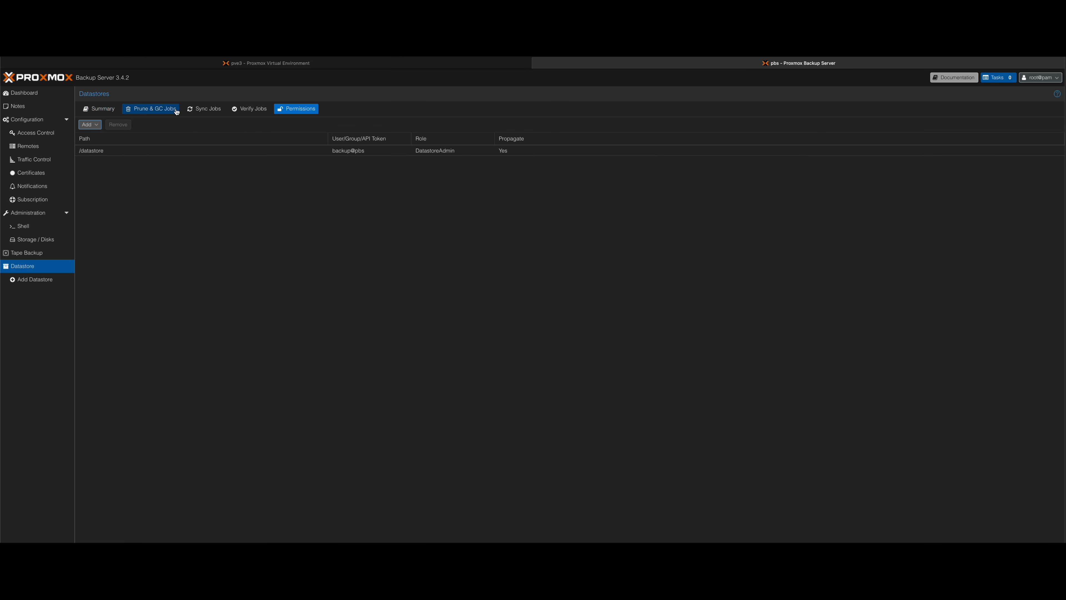
Start adding a new datastore named backup and go to its backing path.
left_click(36, 282)
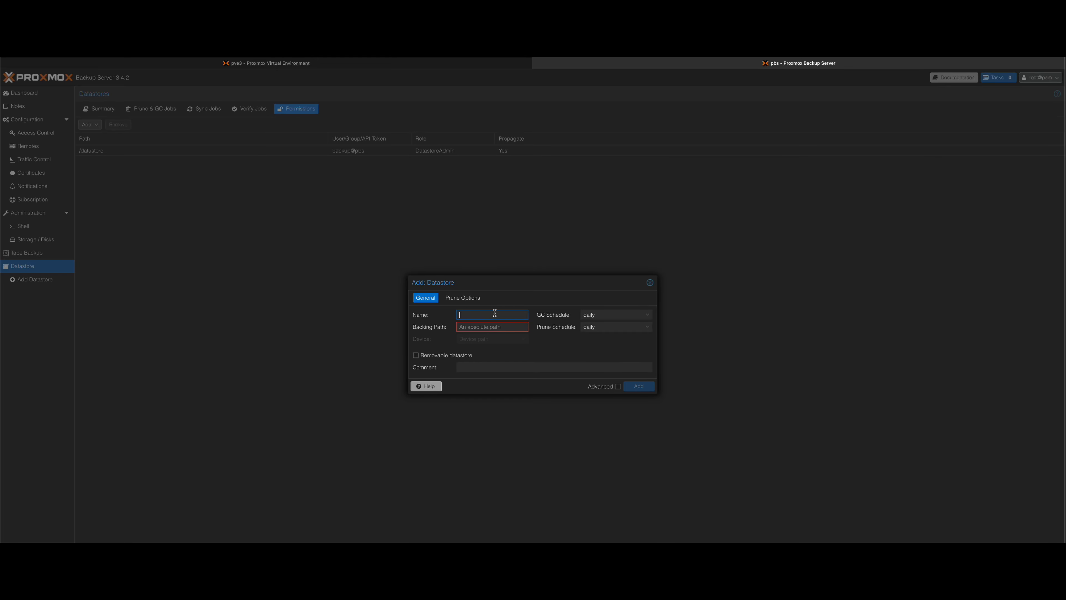
type("backup")
left_click(515, 328)
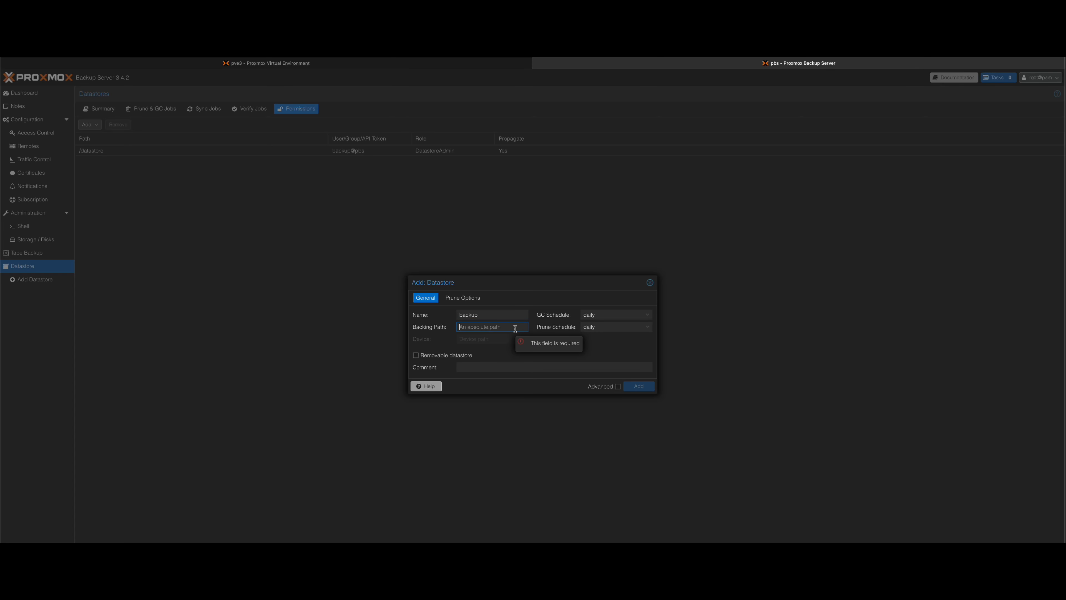